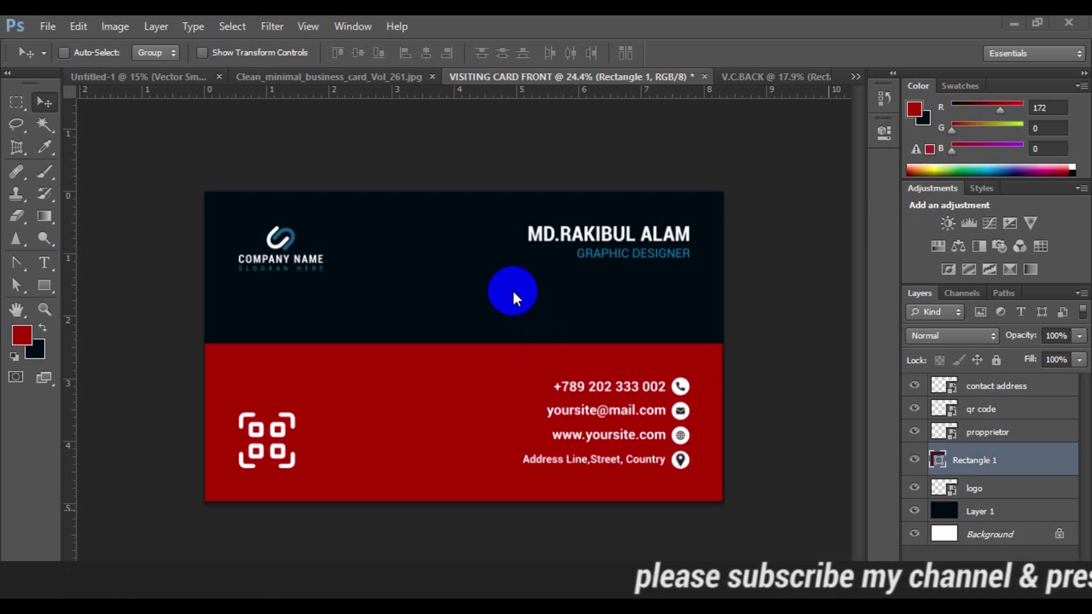
Switch between the back and front card documents, ending on the front card
left_click(772, 75)
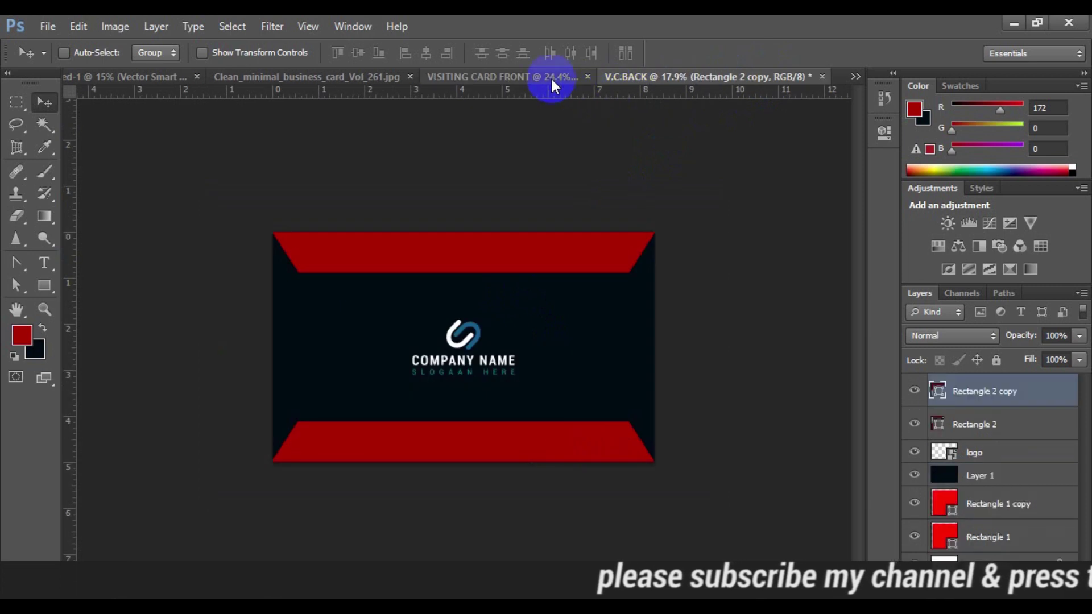
left_click(551, 80)
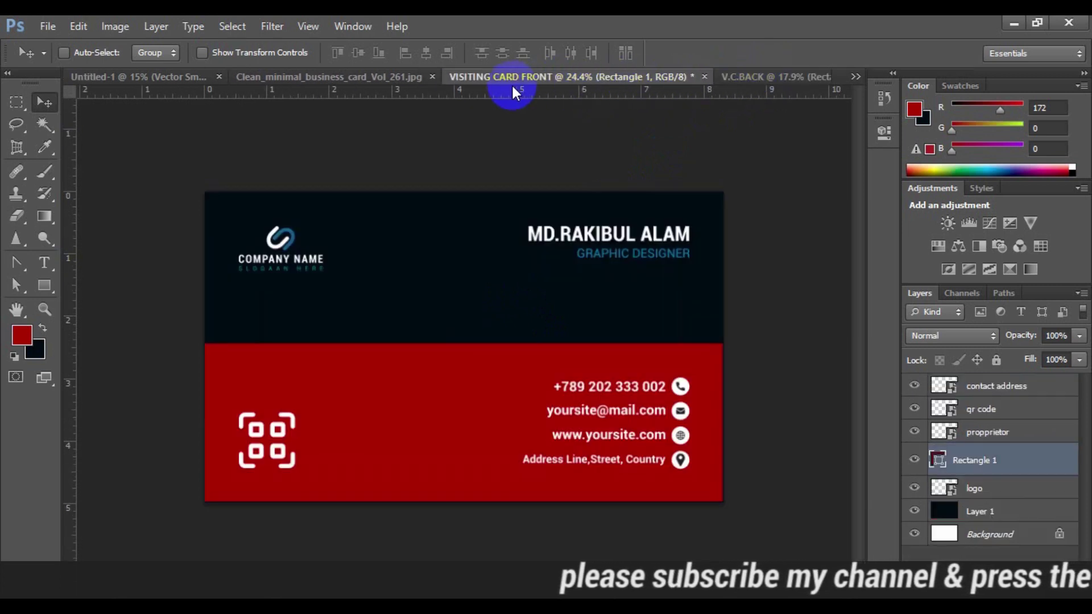
left_click(749, 76)
left_click(537, 77)
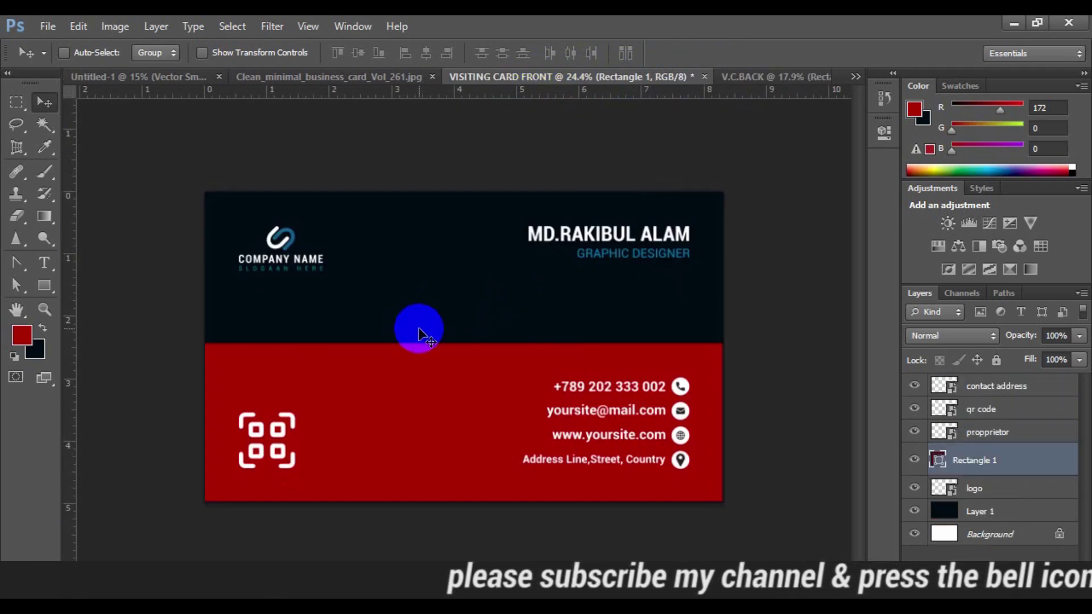
Save the front card as a PSD inside a new Desktop folder named 'visiting card'
key("ctrl+s")
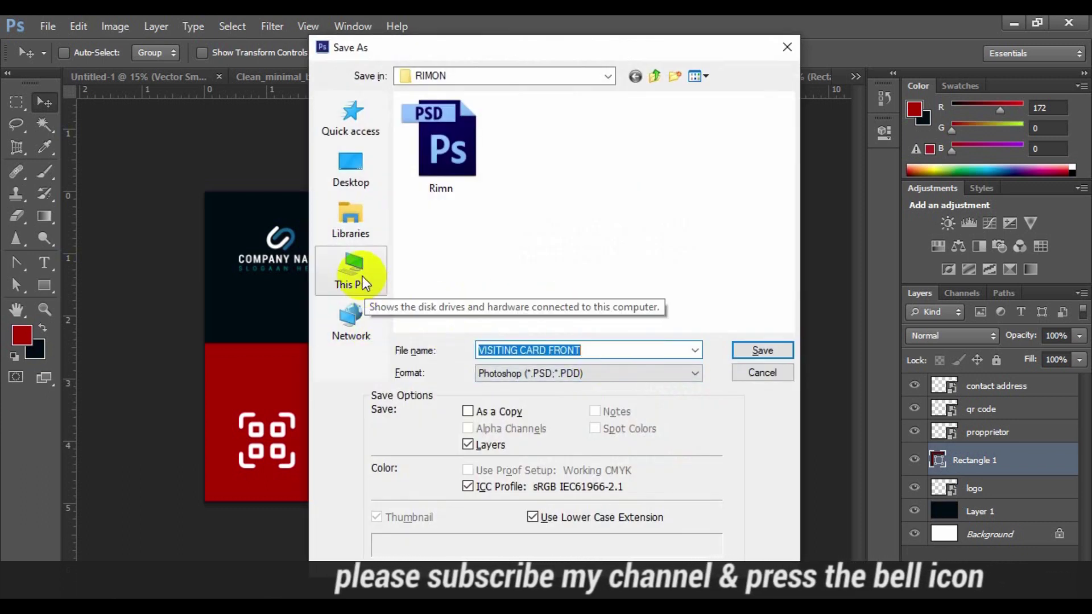
left_click(356, 180)
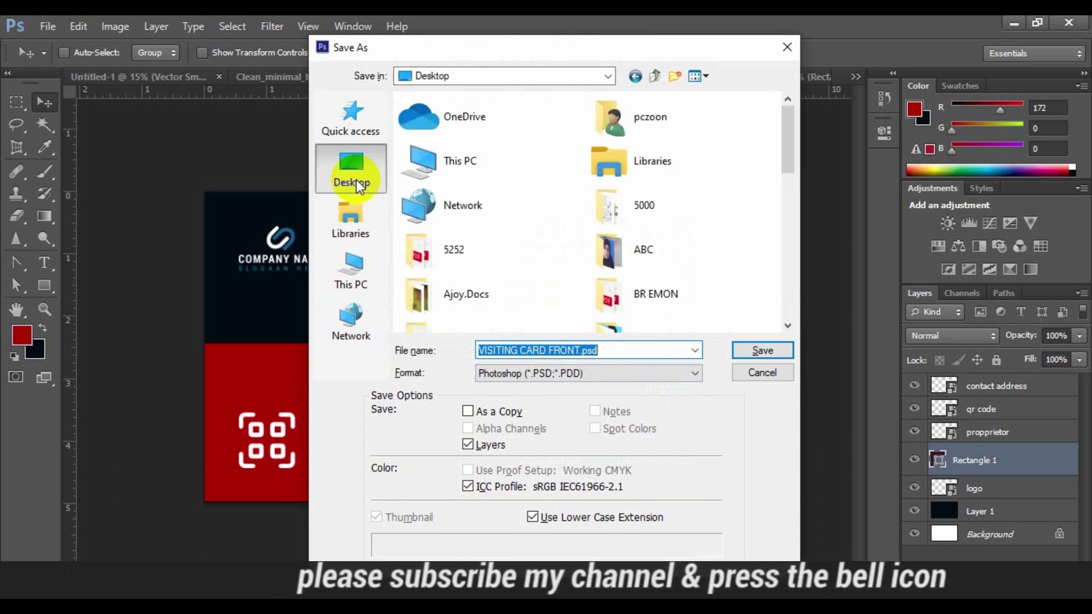
right_click(542, 204)
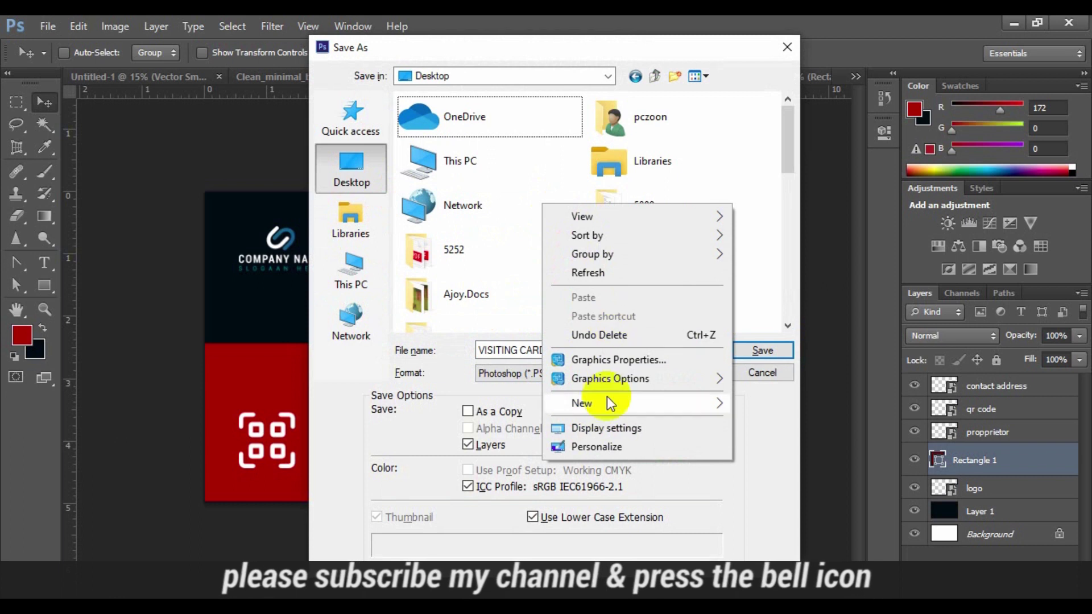
left_click(769, 412)
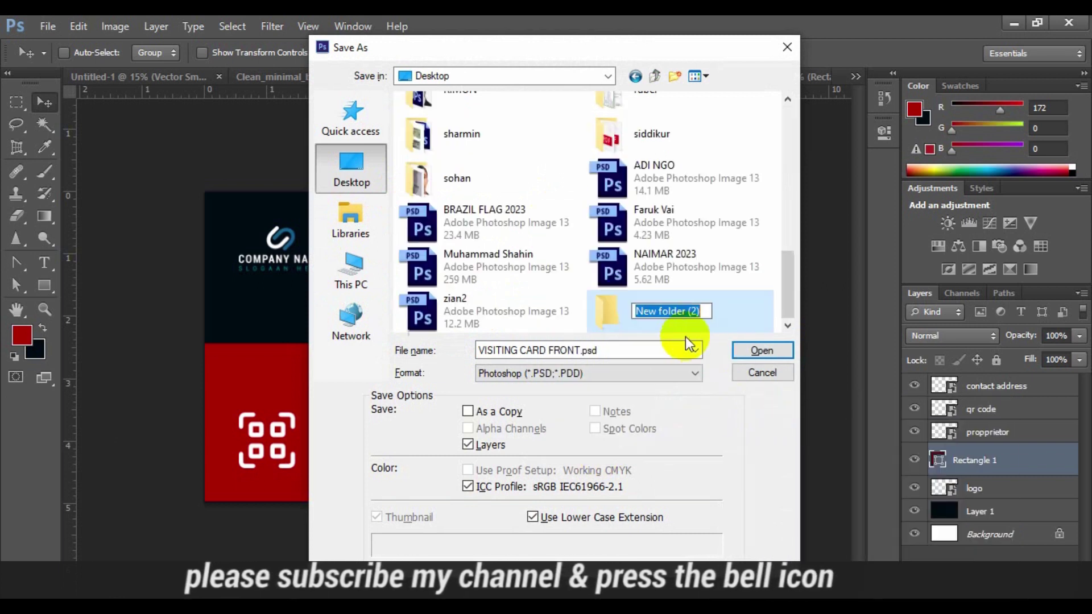
type("visiting card")
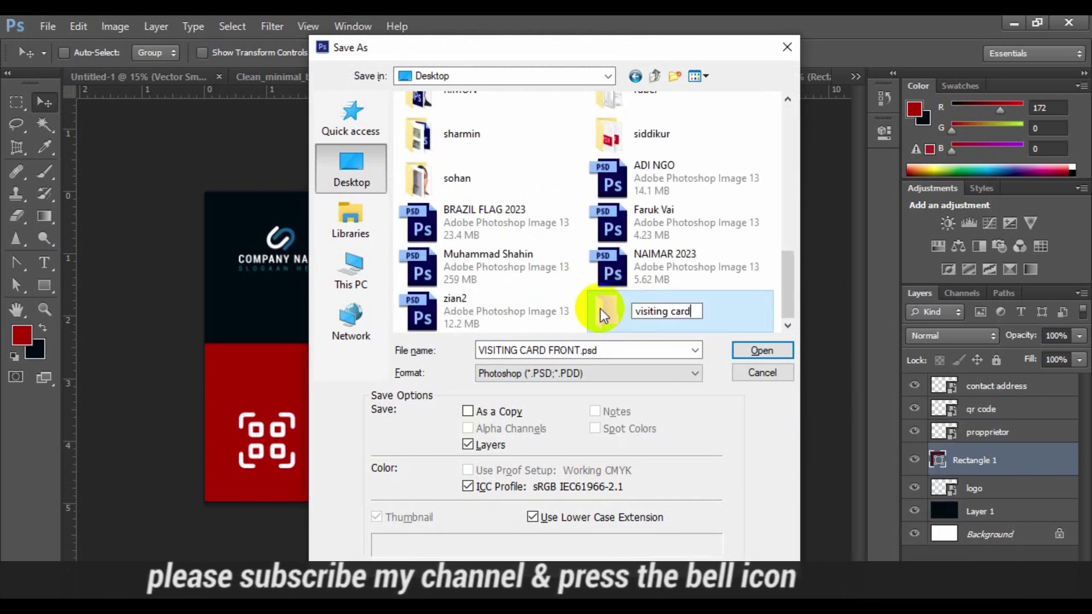
left_click(753, 350)
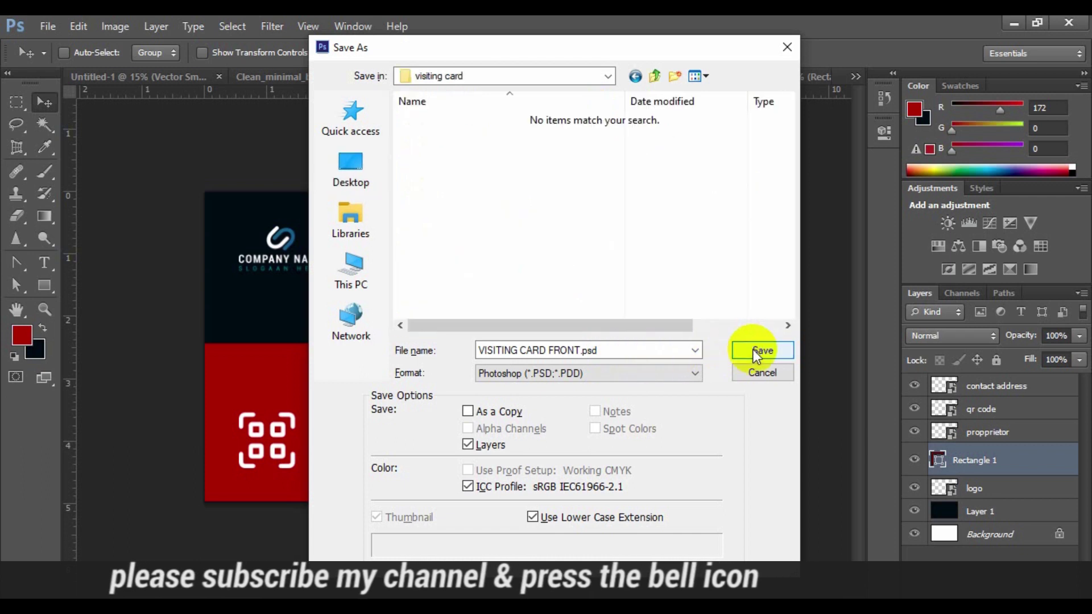
left_click(759, 351)
Set up a Save As for the back card as JPEG V.C.jpg, with the file name edited
left_click(791, 77)
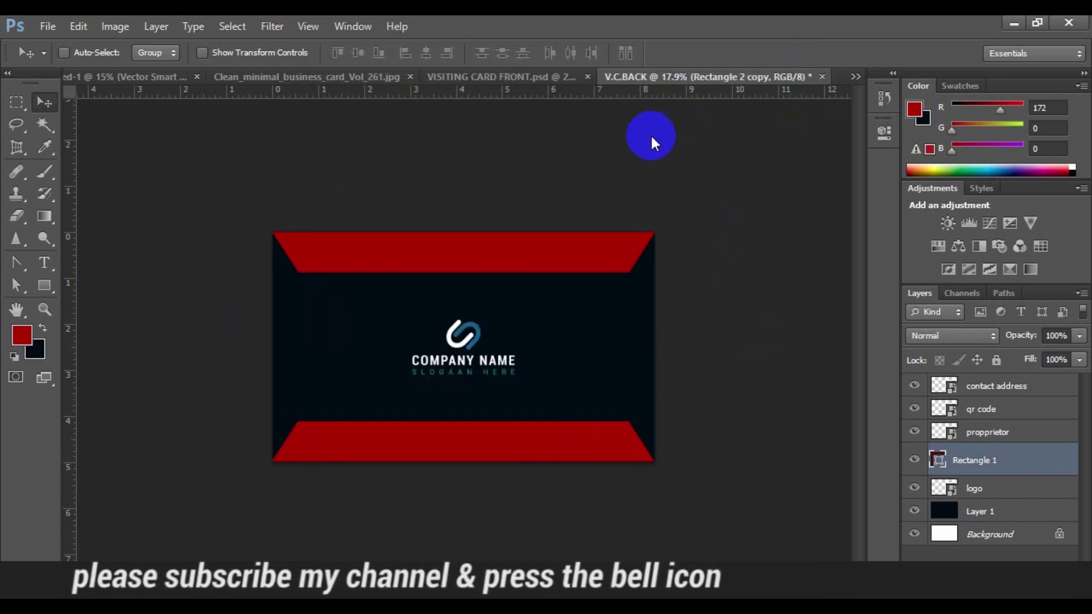
key("ctrl+shift+s")
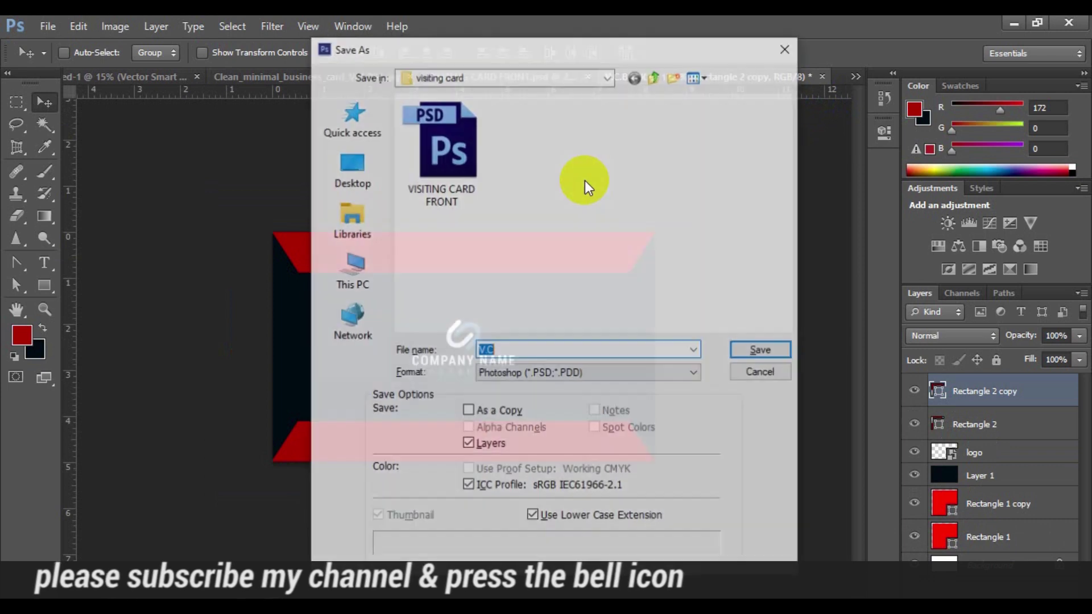
left_click(504, 350)
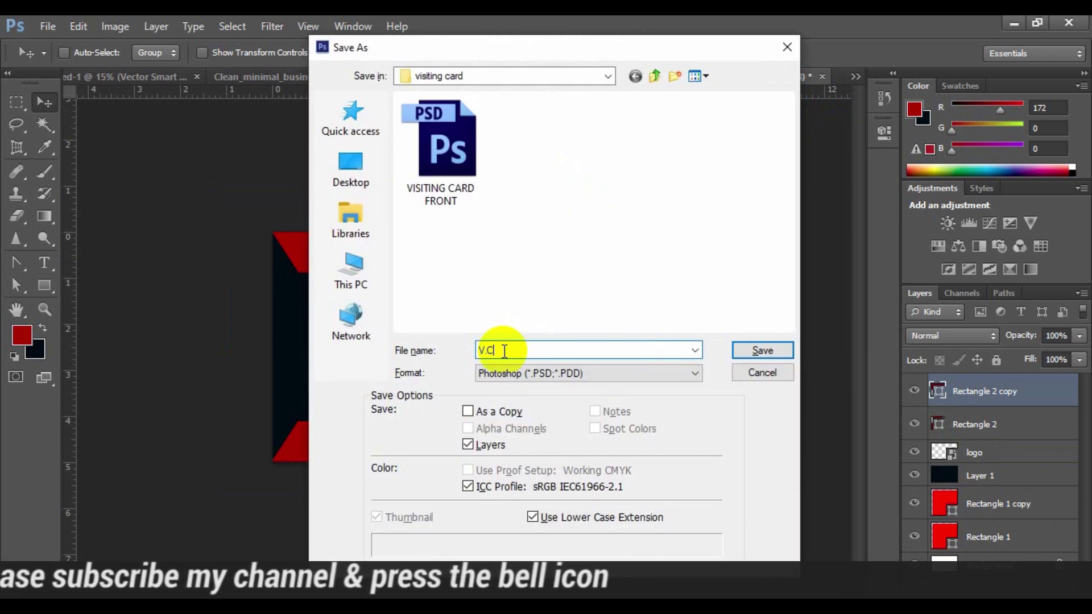
type(".back")
left_click(584, 374)
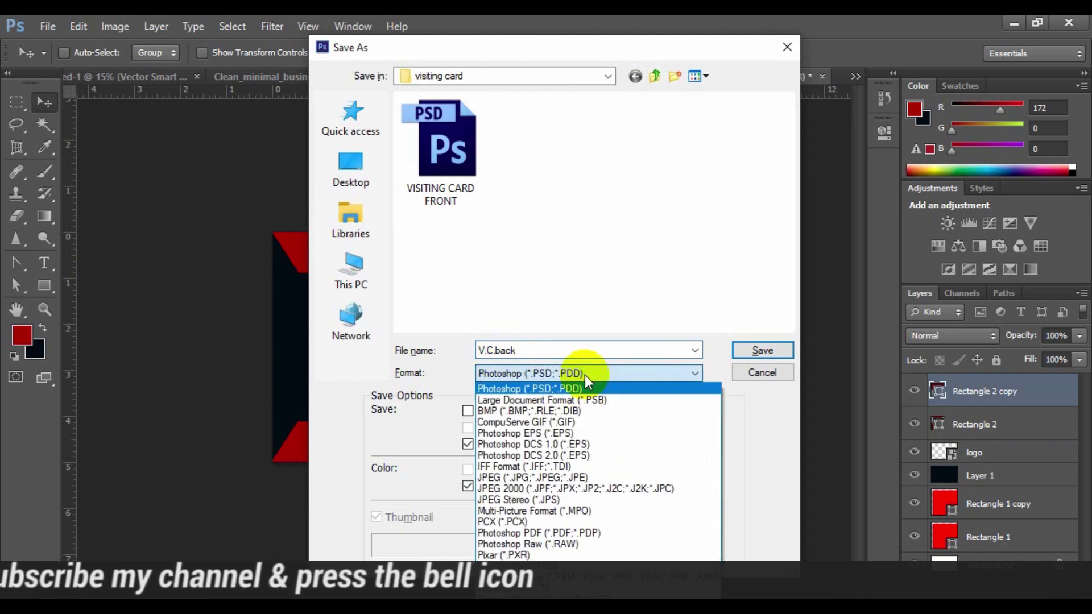
left_click(573, 478)
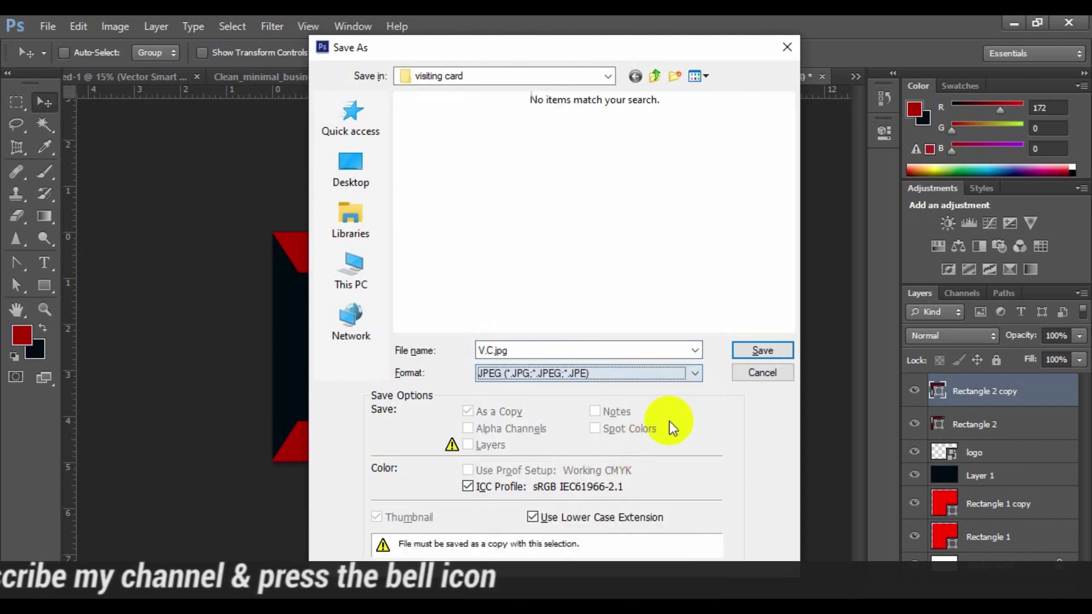
Save the back card JPEG, then save VISITING CARD FRONT as a quality-12 JPEG
left_click(755, 351)
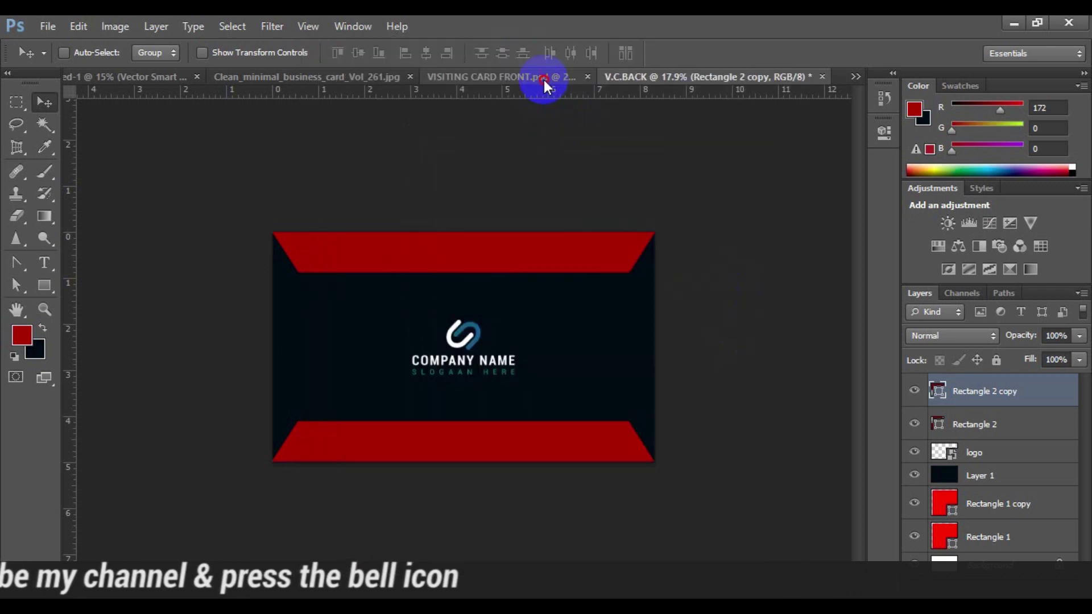
left_click(543, 79)
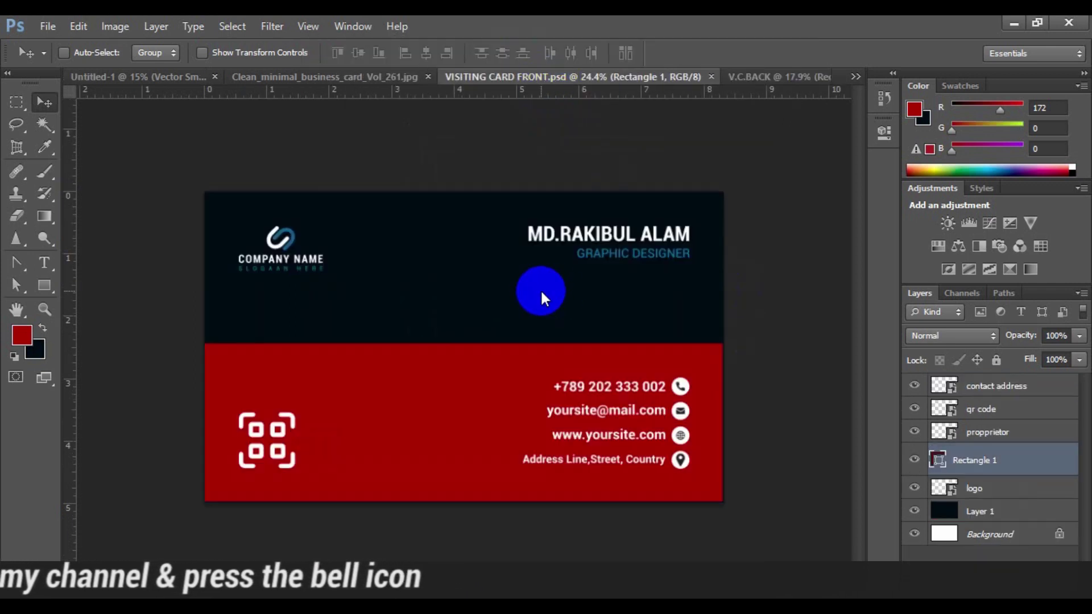
key("ctrl+shift+s")
left_click(595, 374)
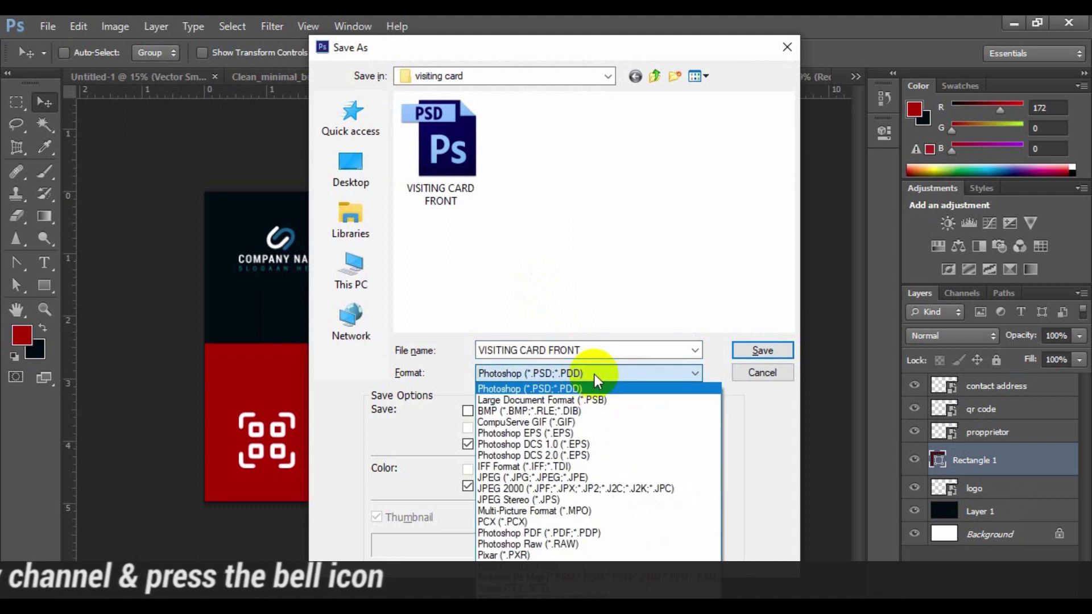
left_click(549, 479)
left_click(754, 352)
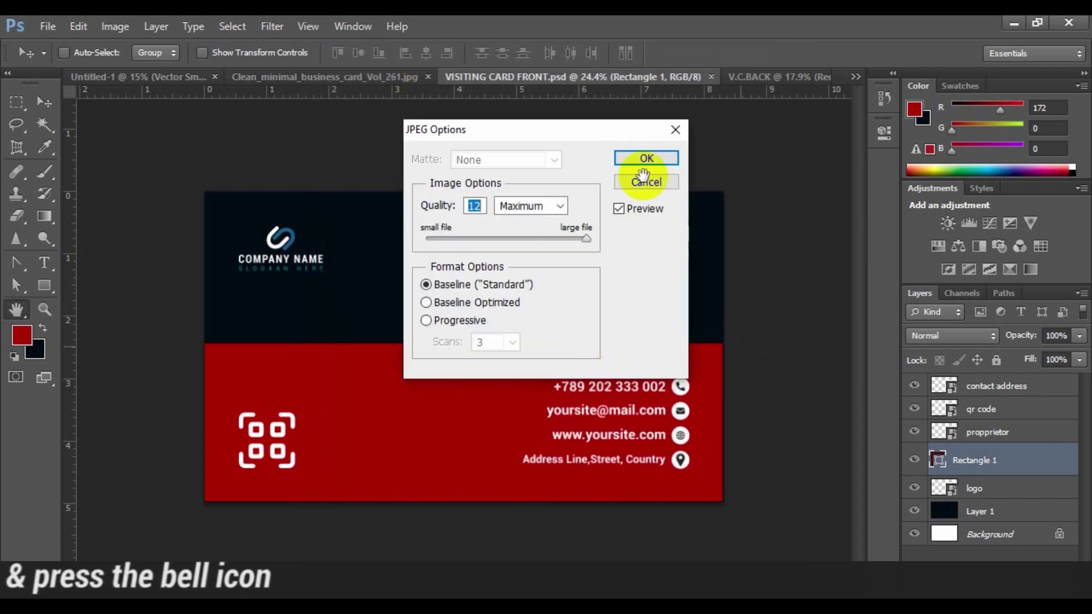
left_click(648, 159)
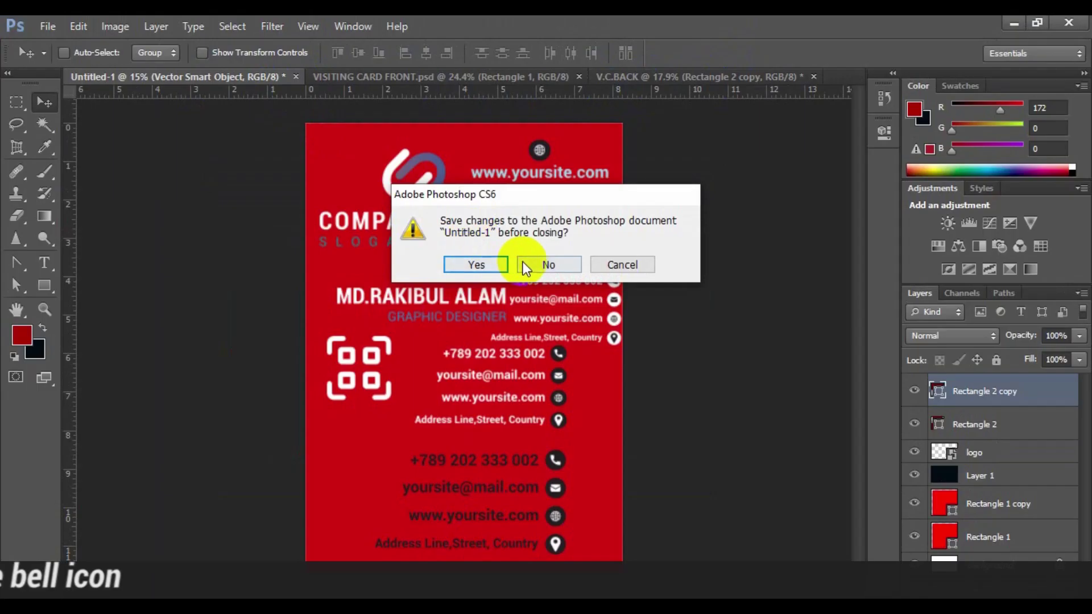
Open transparent_business_card_mockup_dark_edition_27.psd from File Explorer into Photoshop
left_click(523, 261)
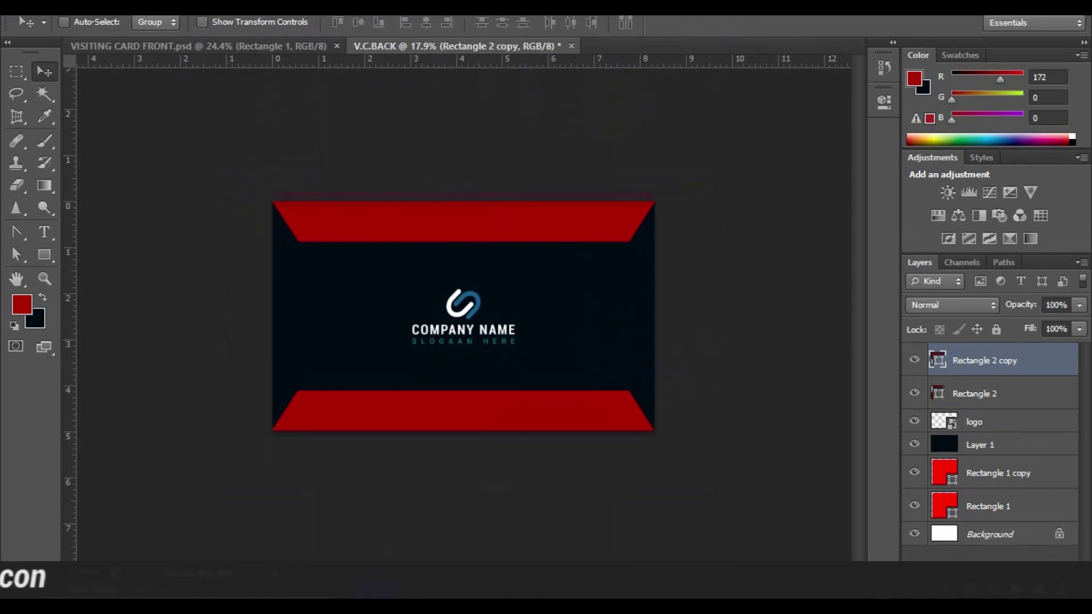
left_click(390, 546)
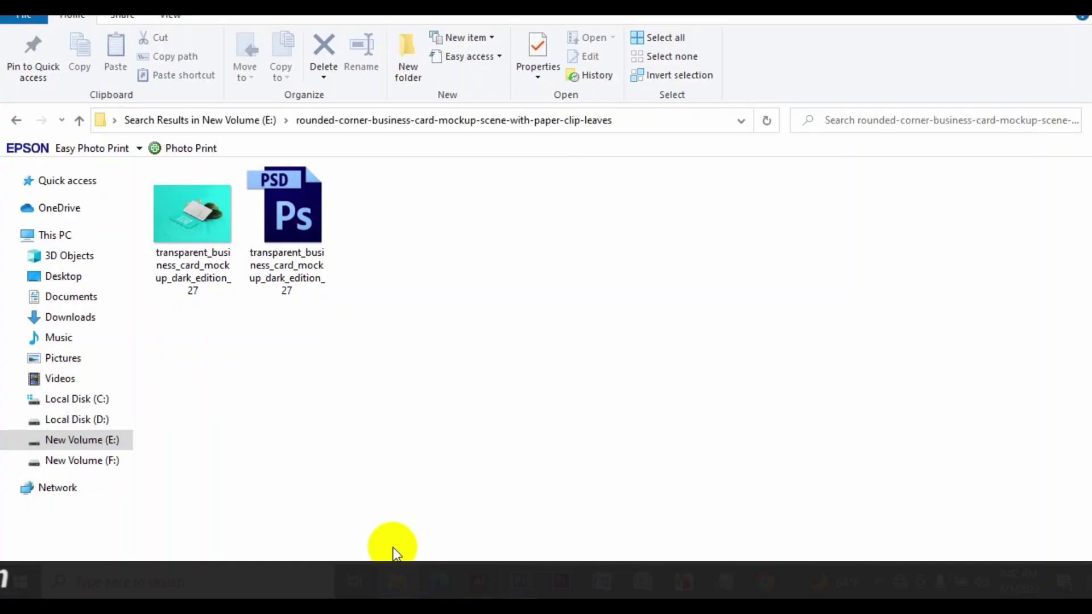
left_click(288, 211)
double_click(288, 210)
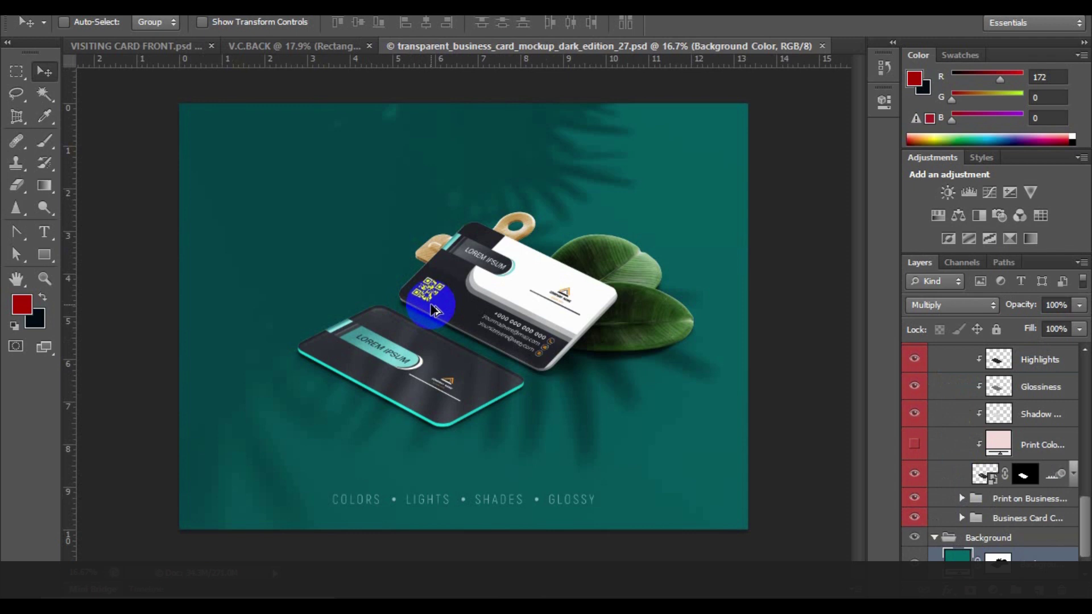
scroll(455, 329, "up", 2)
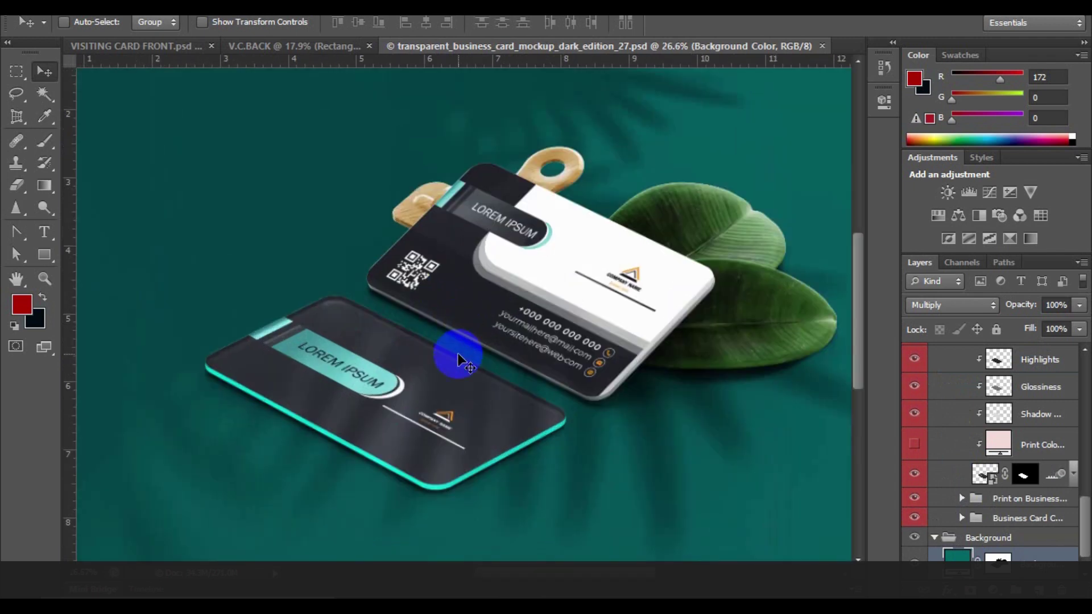
scroll(458, 370, "up", 1)
scroll(574, 354, "down", 1)
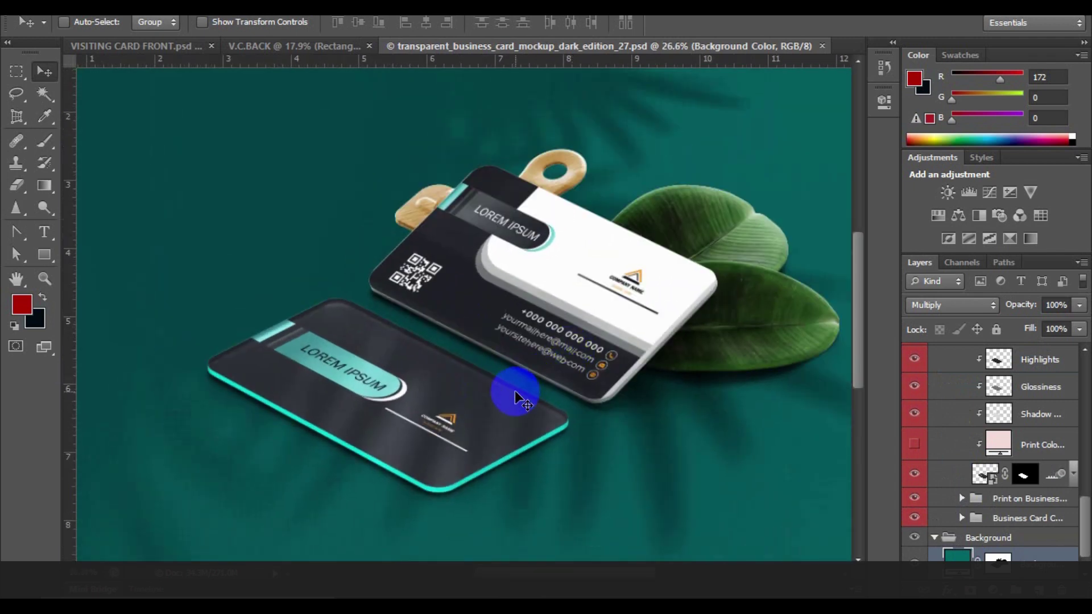
scroll(515, 393, "up", 1)
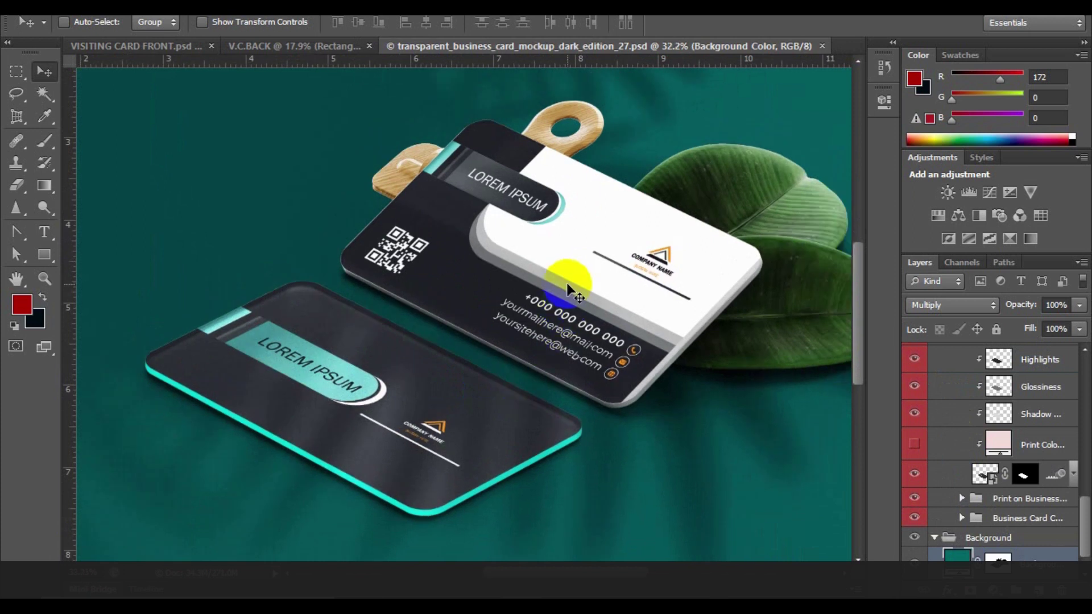
scroll(540, 267, "up", 1)
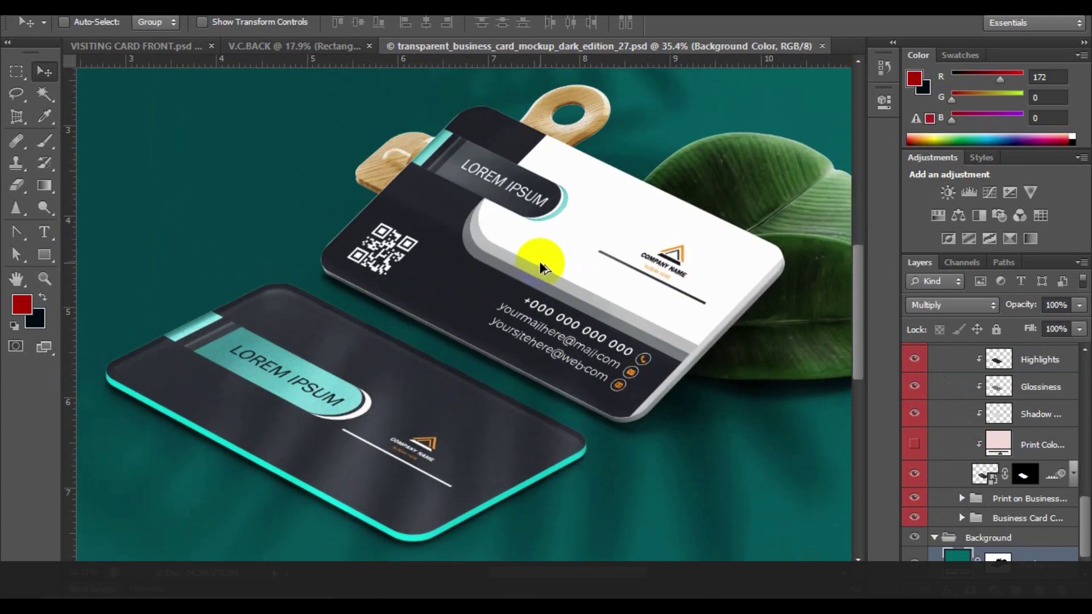
scroll(540, 268, "down", 1)
scroll(686, 280, "up", 1)
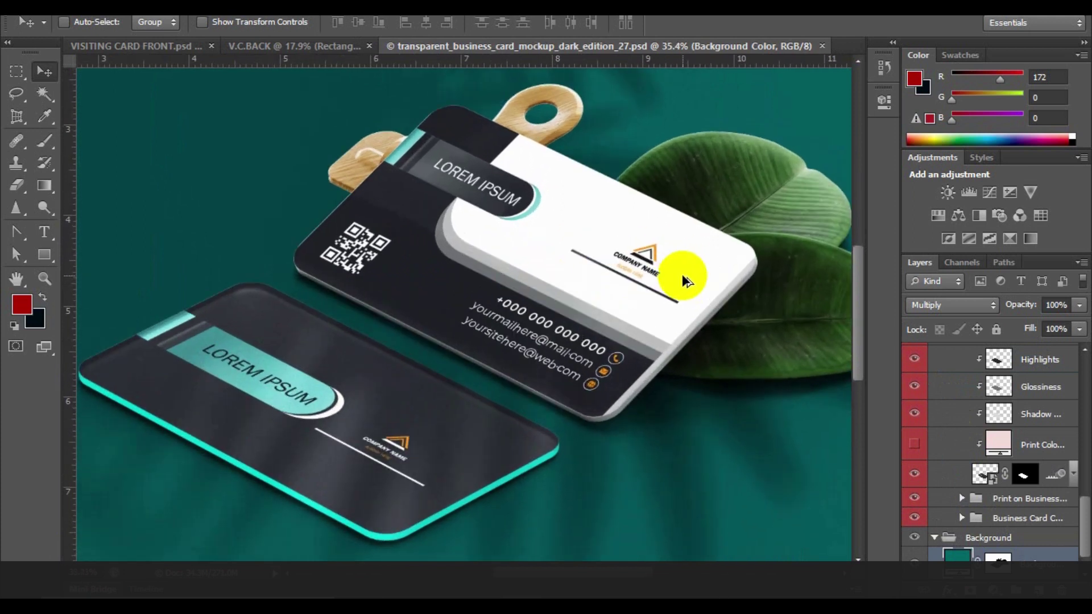
scroll(682, 281, "down", 1)
scroll(693, 280, "up", 1)
scroll(696, 284, "up", 1)
scroll(694, 281, "down", 2)
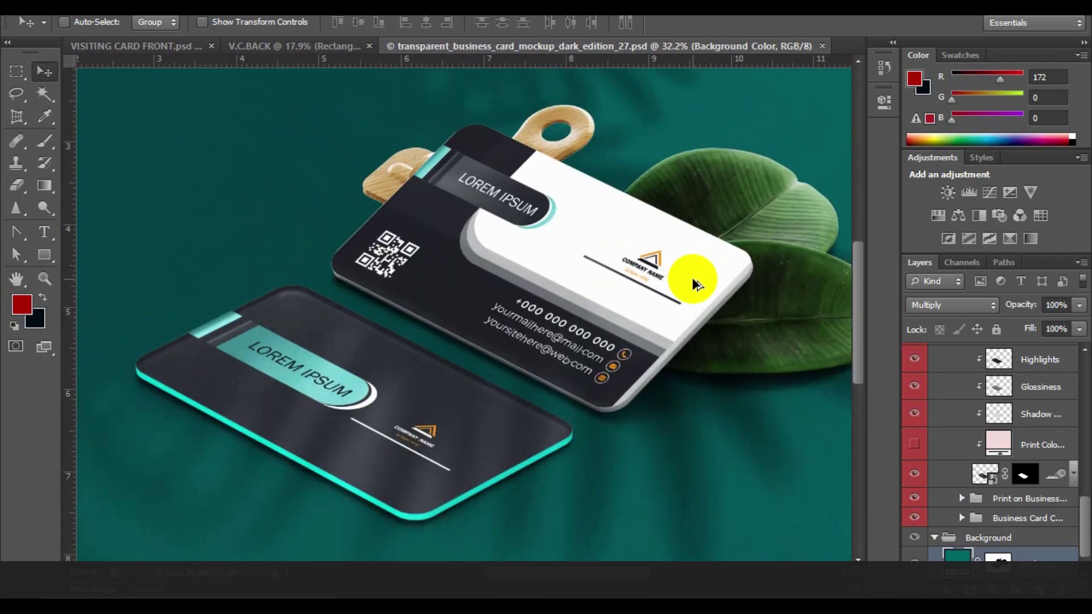
left_click_drag(629, 390, 632, 409)
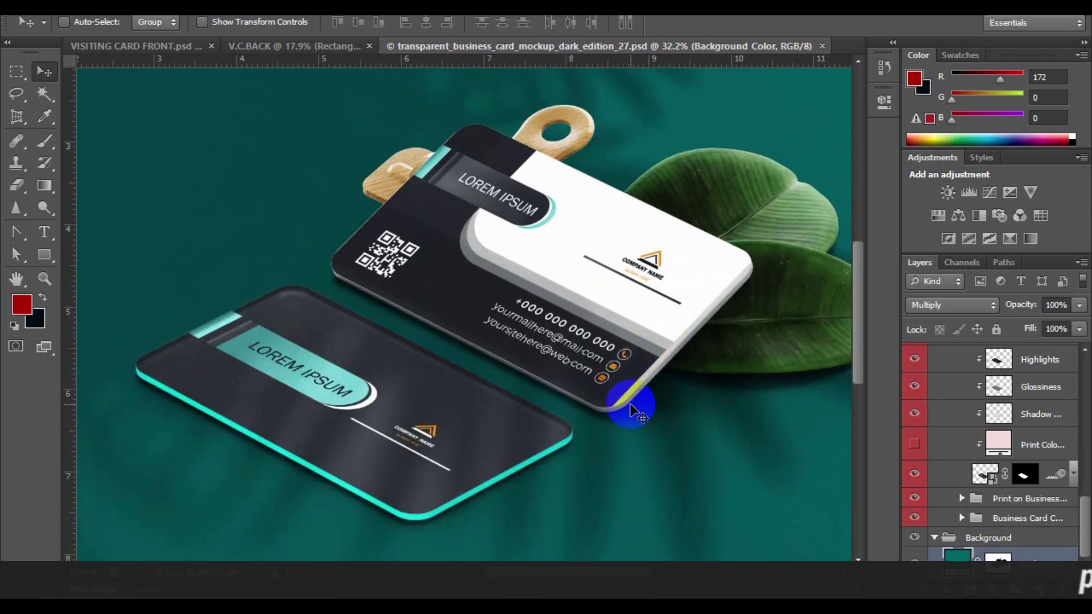
scroll(632, 407, "down", 1)
scroll(630, 407, "down", 1)
scroll(628, 408, "down", 2)
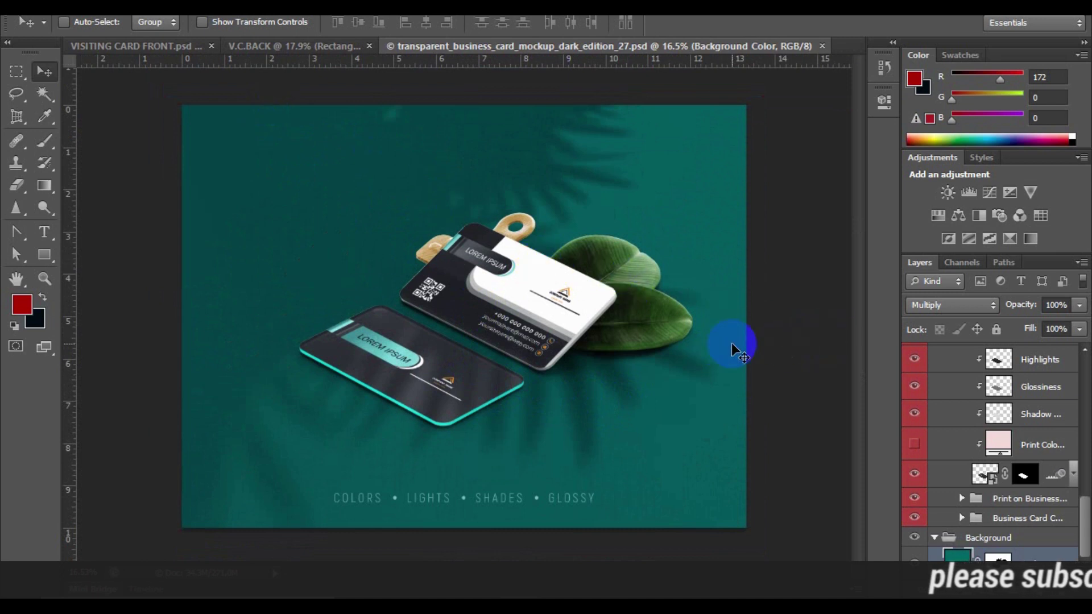
scroll(962, 424, "down", 1)
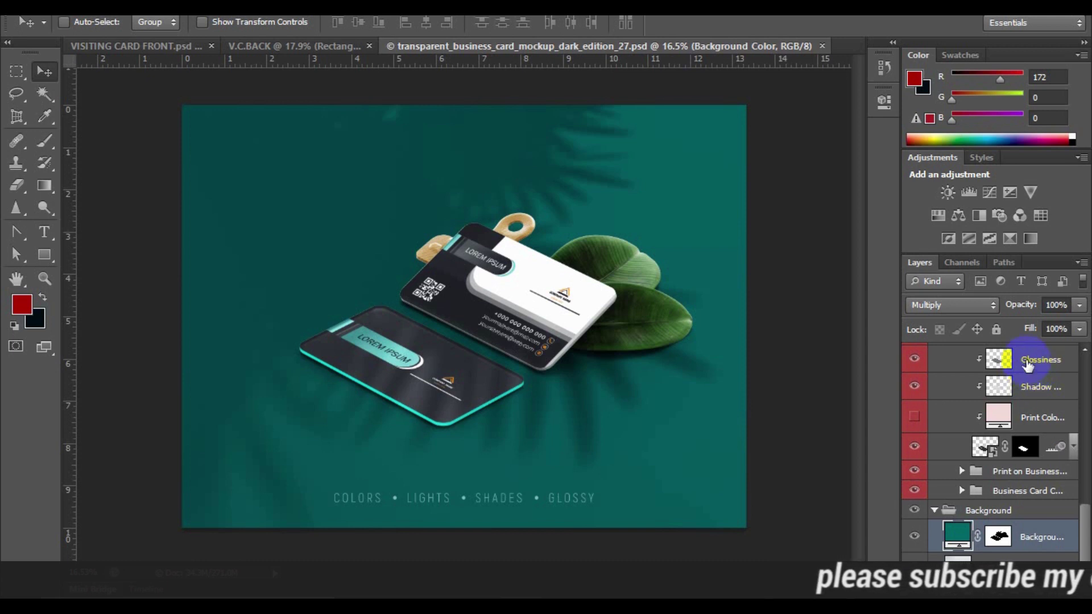
Toggle the Print Color, Shadow and Glossiness layers, leaving Shadow hidden
left_click(913, 421)
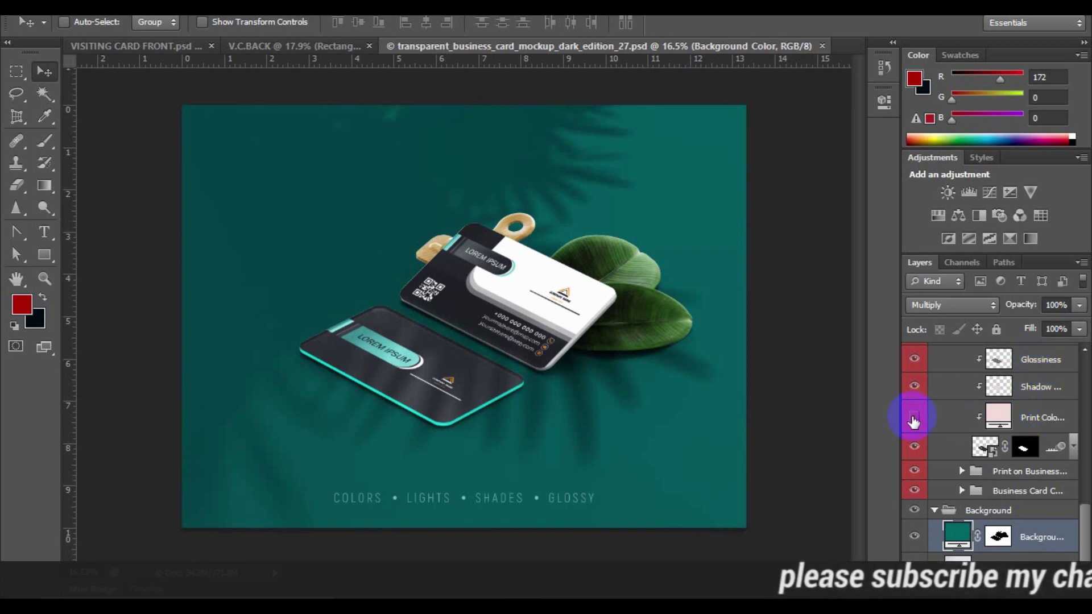
left_click(913, 421)
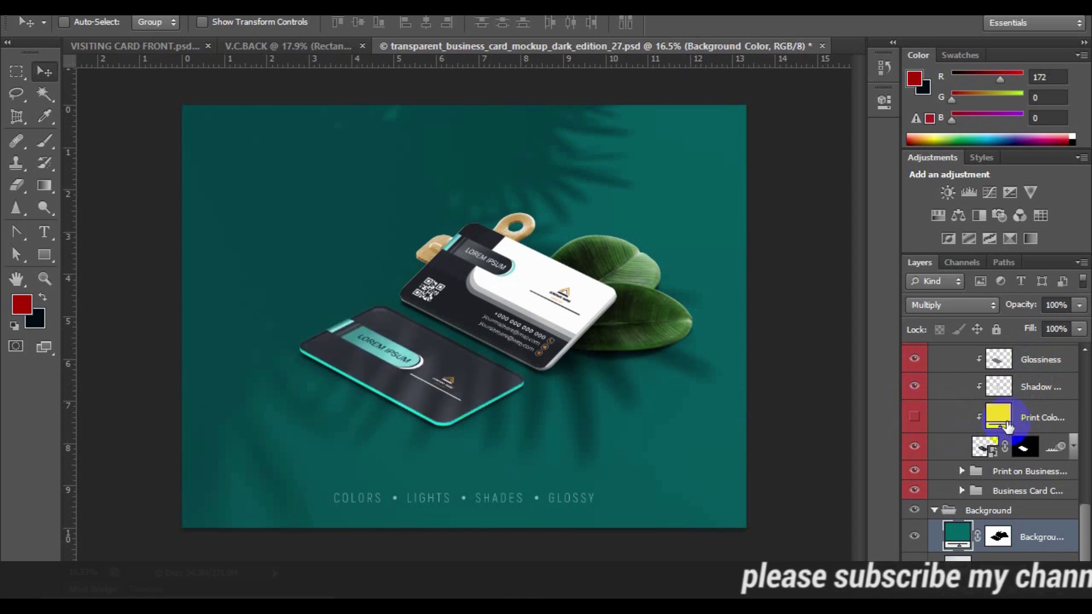
left_click(913, 387)
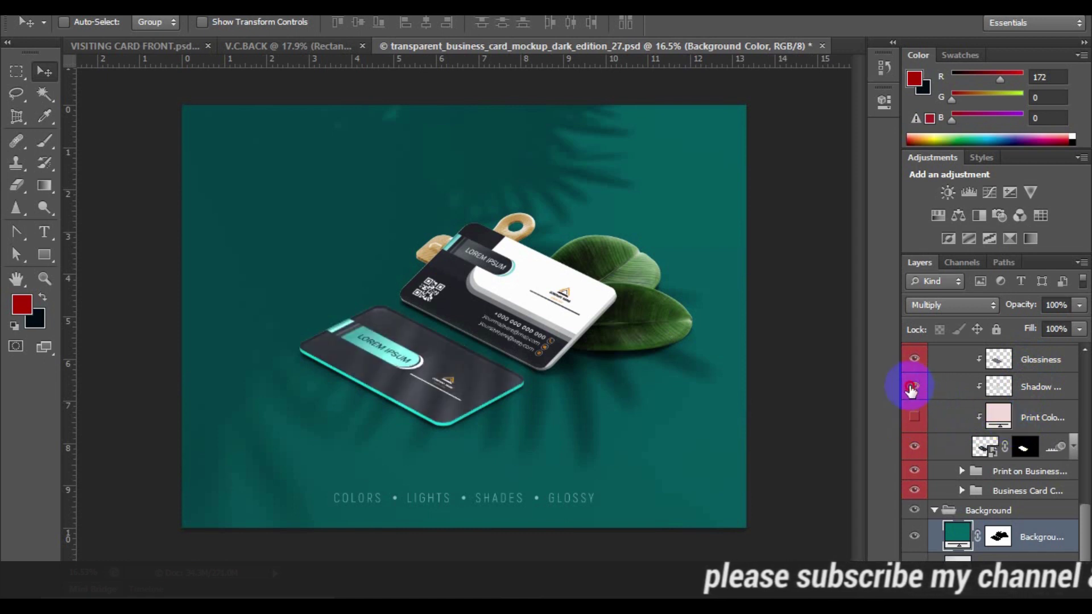
left_click(913, 387)
left_click(914, 359)
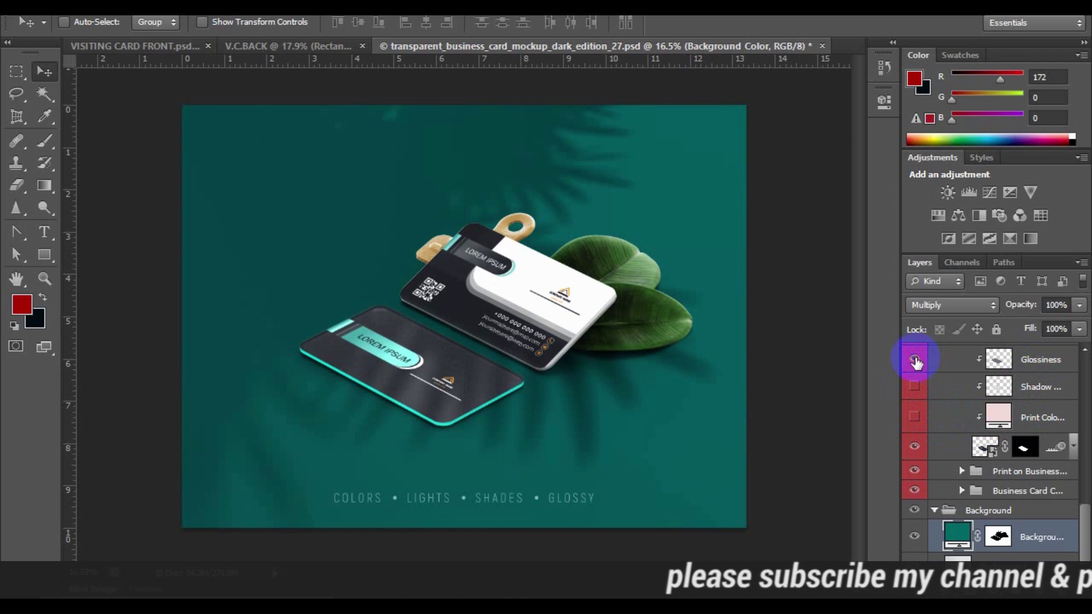
left_click(915, 359)
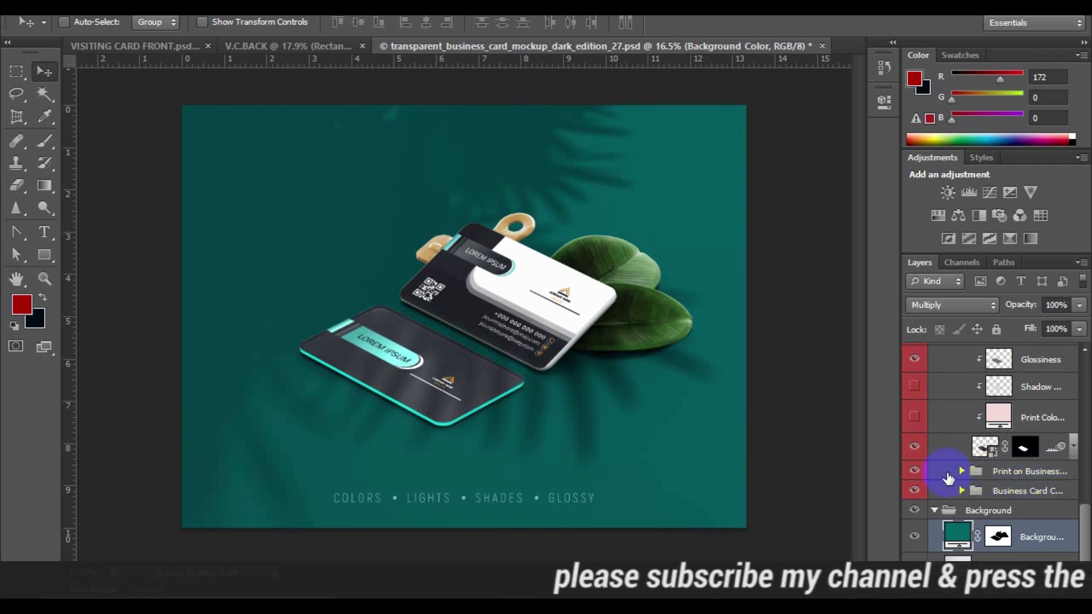
Toggle the printed card design off and on to preview a blank card
left_click(915, 472)
left_click(915, 472)
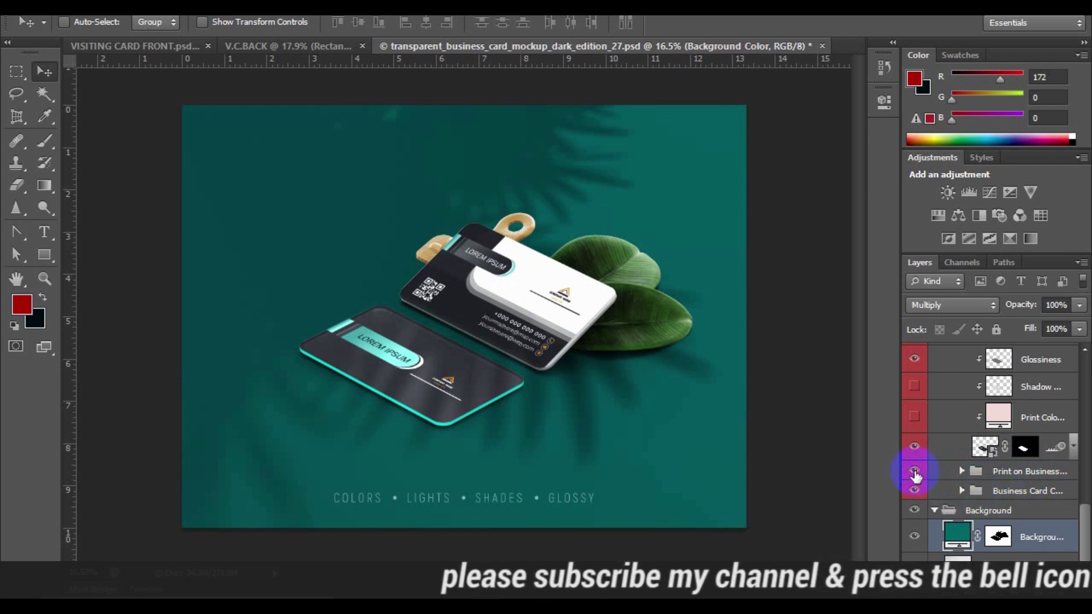
left_click(914, 472)
left_click(915, 472)
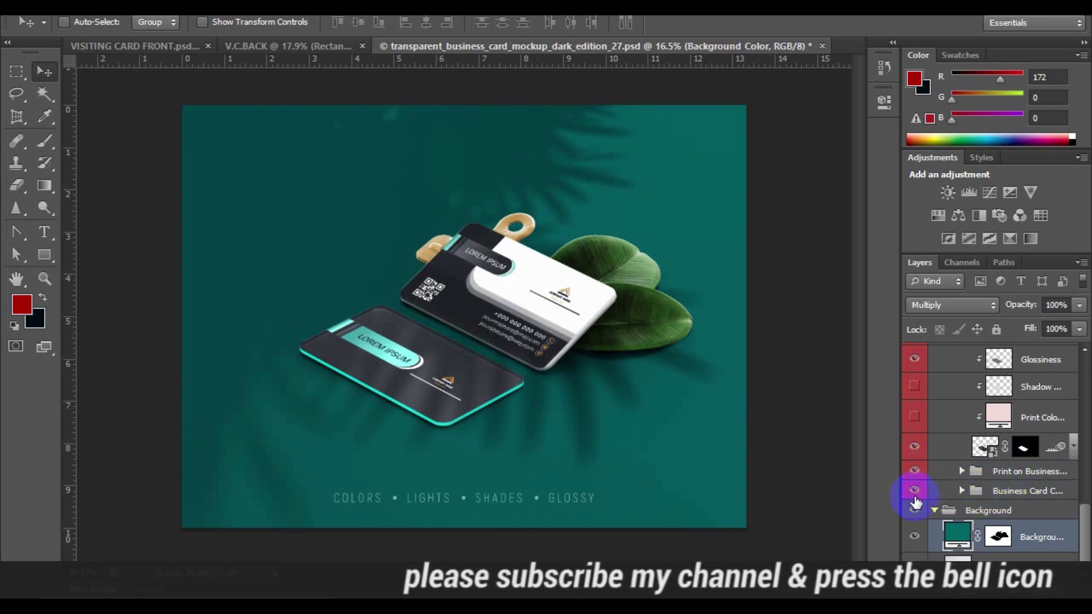
Check the Business Card C group, then expand the Print on Business group
left_click(915, 491)
left_click(914, 472)
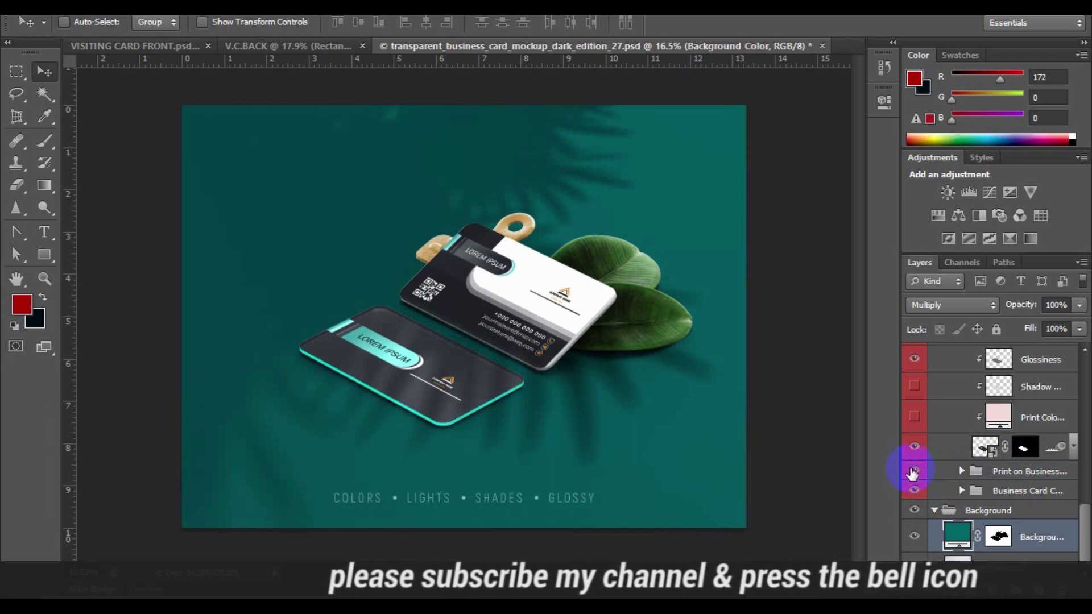
left_click(914, 471)
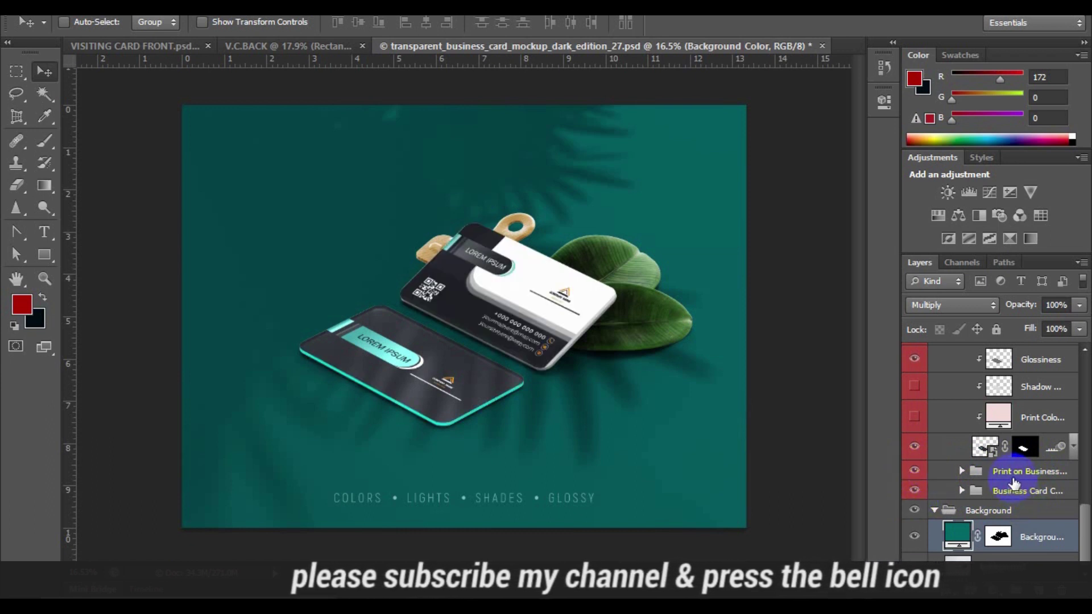
left_click(961, 491)
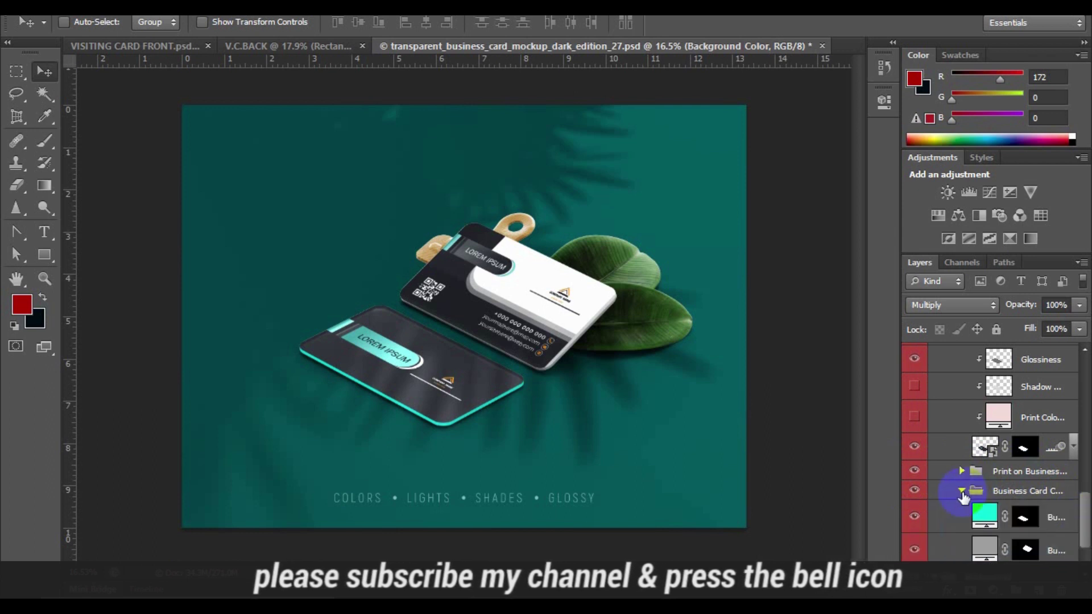
left_click(961, 491)
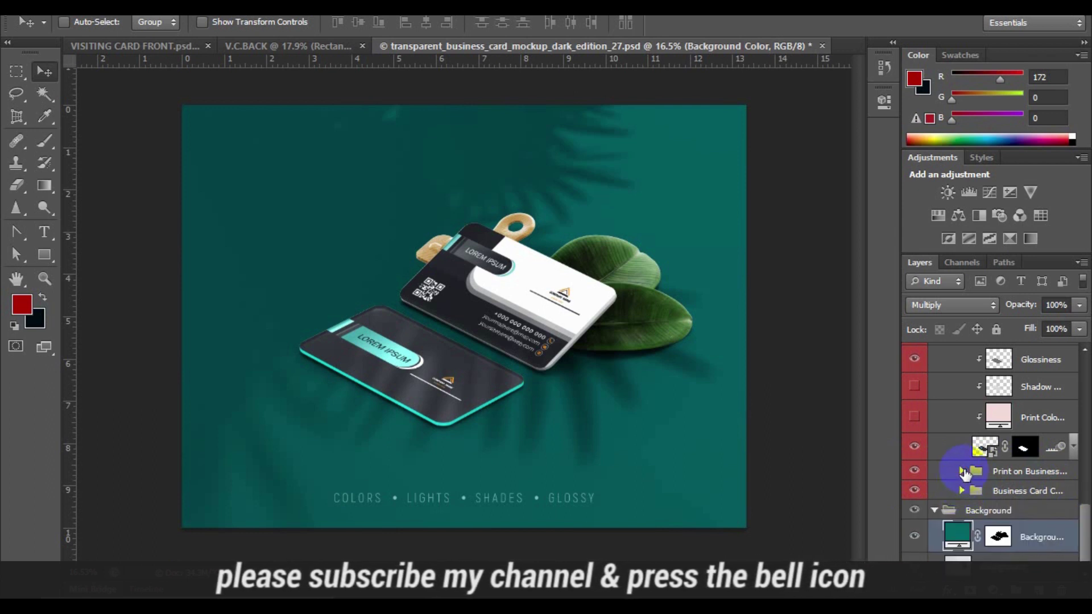
left_click(963, 472)
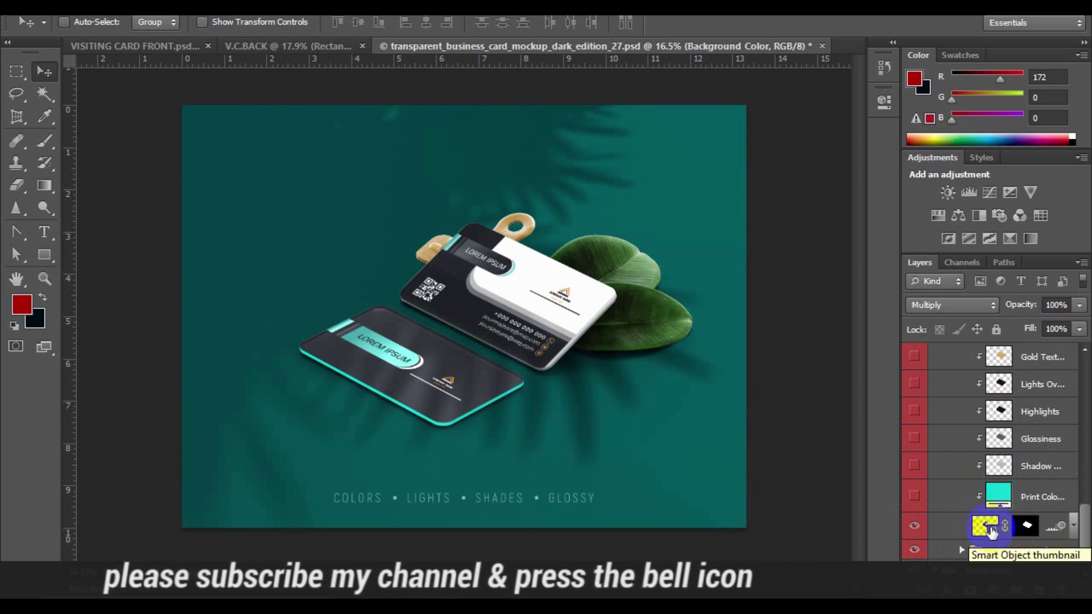
Open the top card's design smart object as a .psb, dismissing the save reminder
double_click(991, 530)
left_click(637, 284)
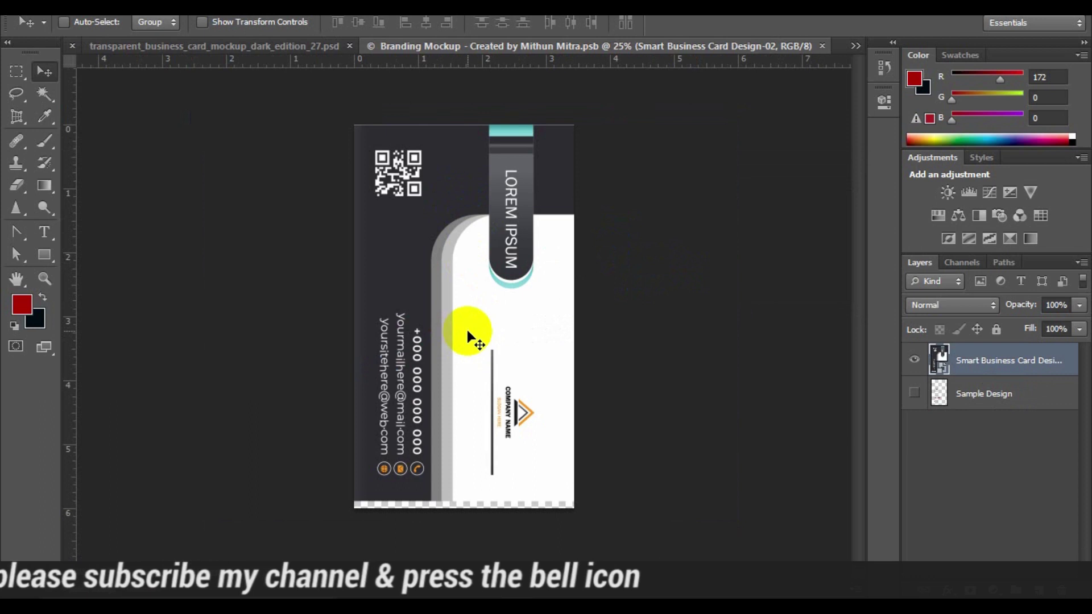
Hide the placeholder design and pick VISITING CARD FRONT from the Desktop's visiting card folder
left_click(914, 360)
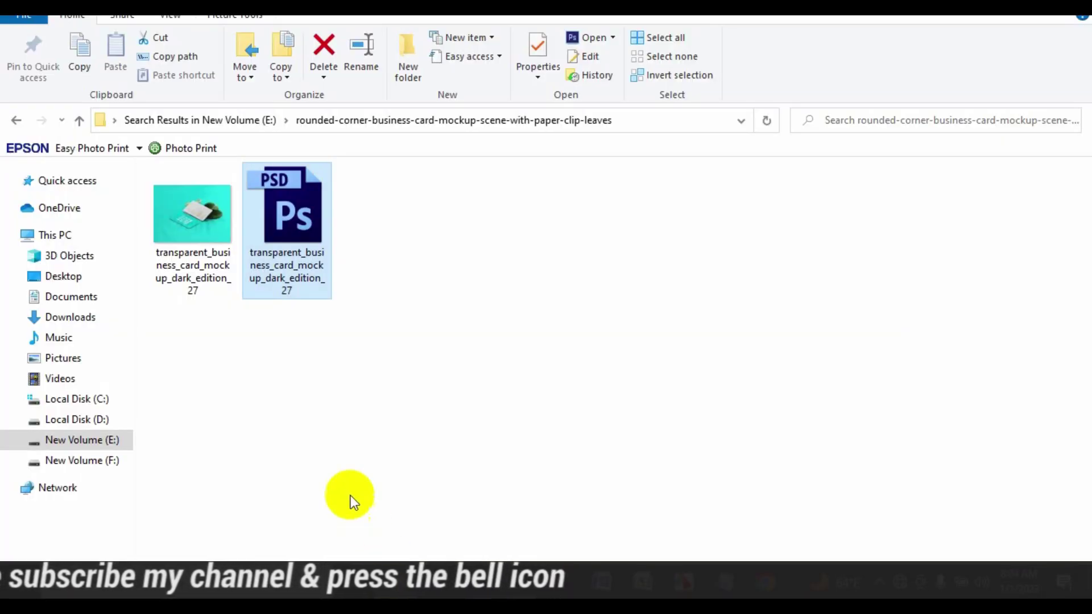
left_click(63, 277)
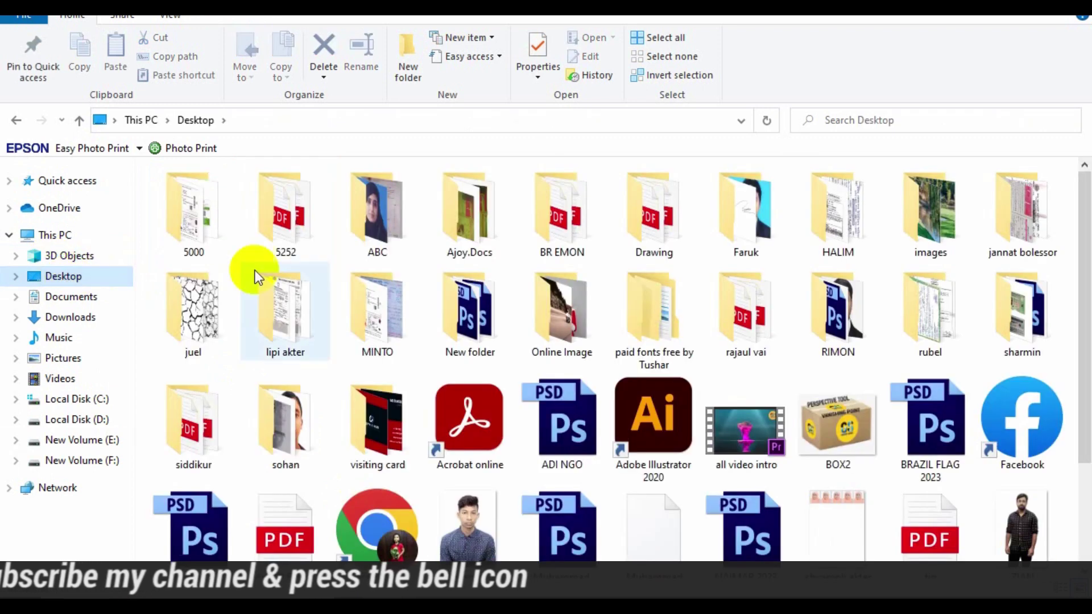
double_click(367, 431)
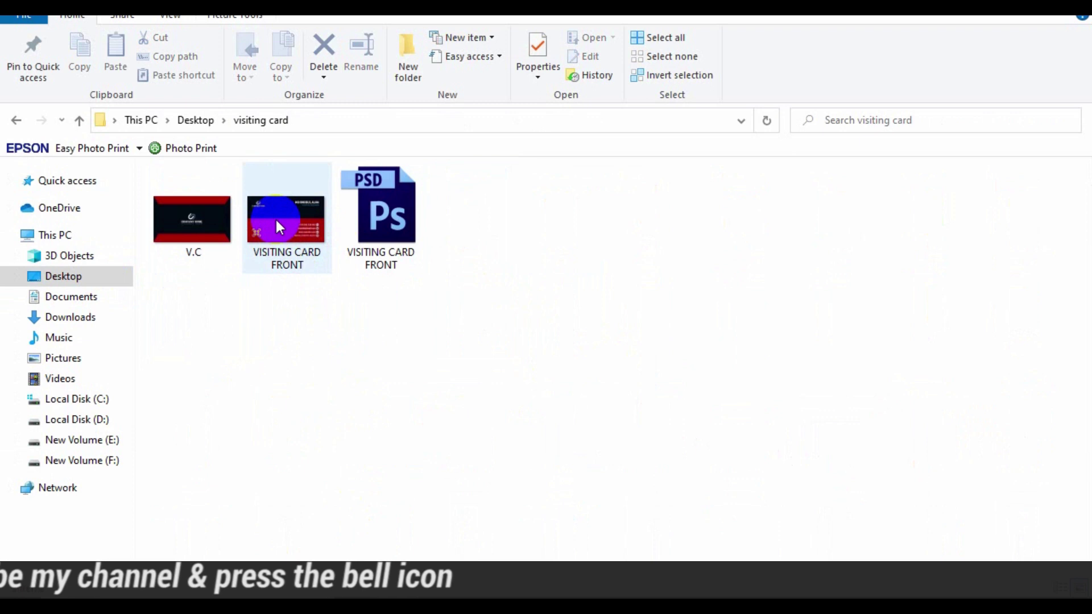
left_click(277, 228)
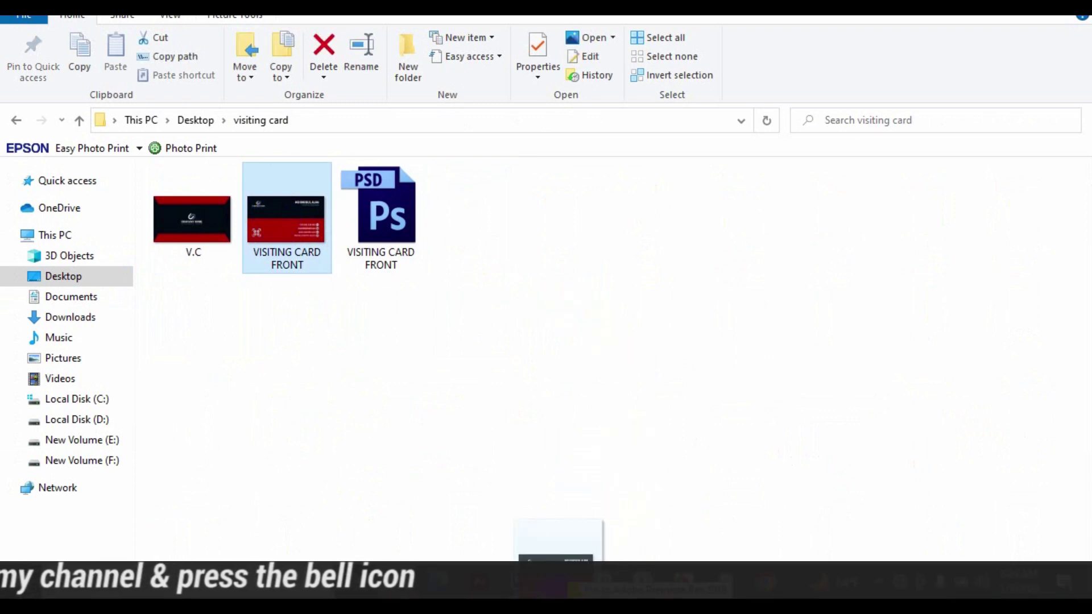
left_click(557, 541)
Rotate the front card image 90° upright and scale it to fill the canvas
key("ctrl+t")
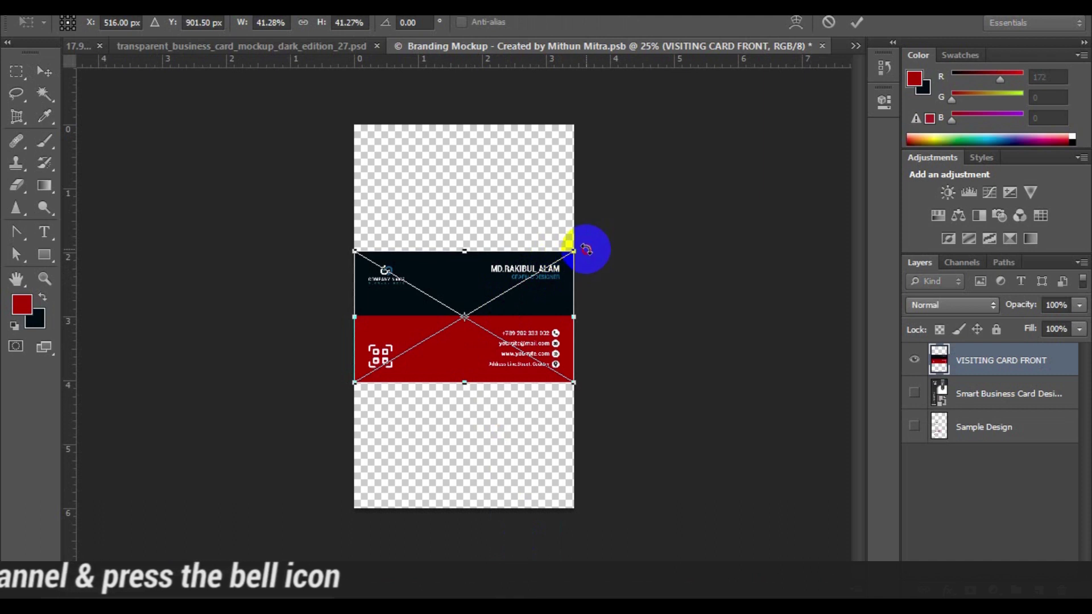
left_click_drag(585, 248, 528, 206)
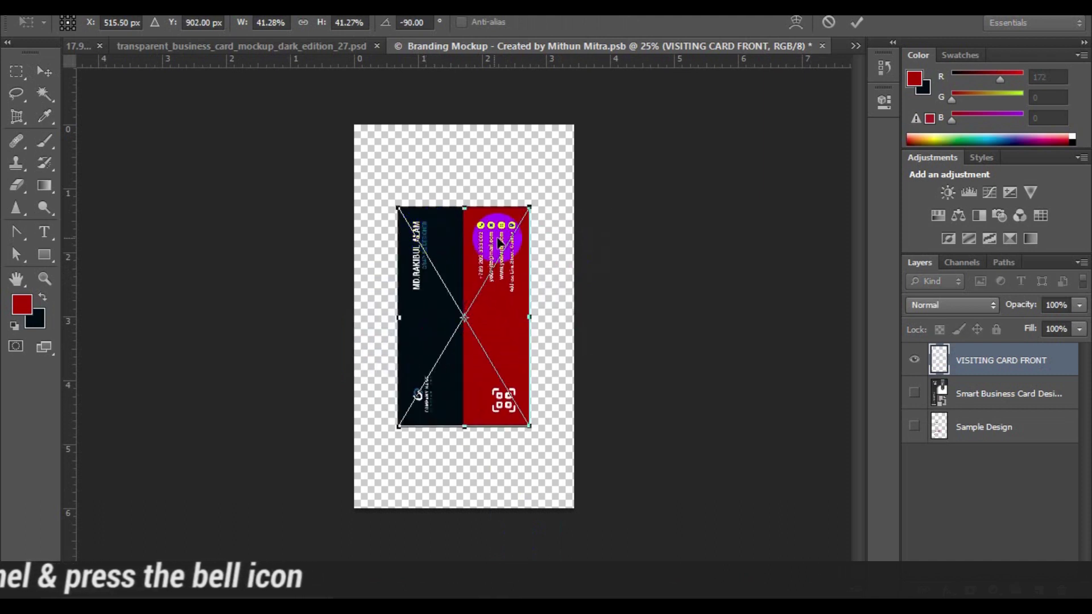
left_click_drag(529, 206, 591, 131)
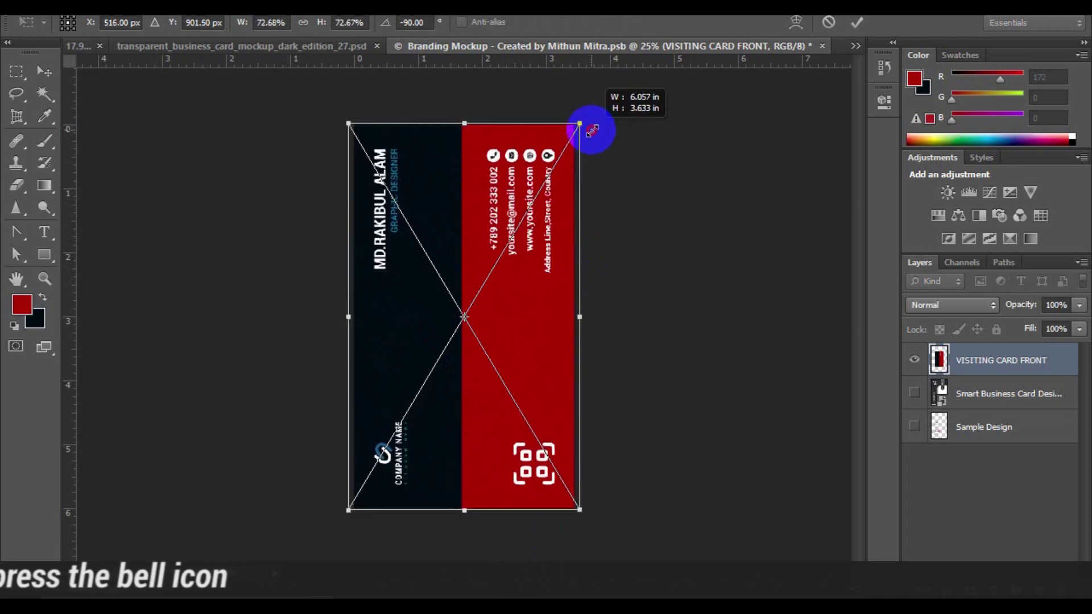
left_click(858, 53)
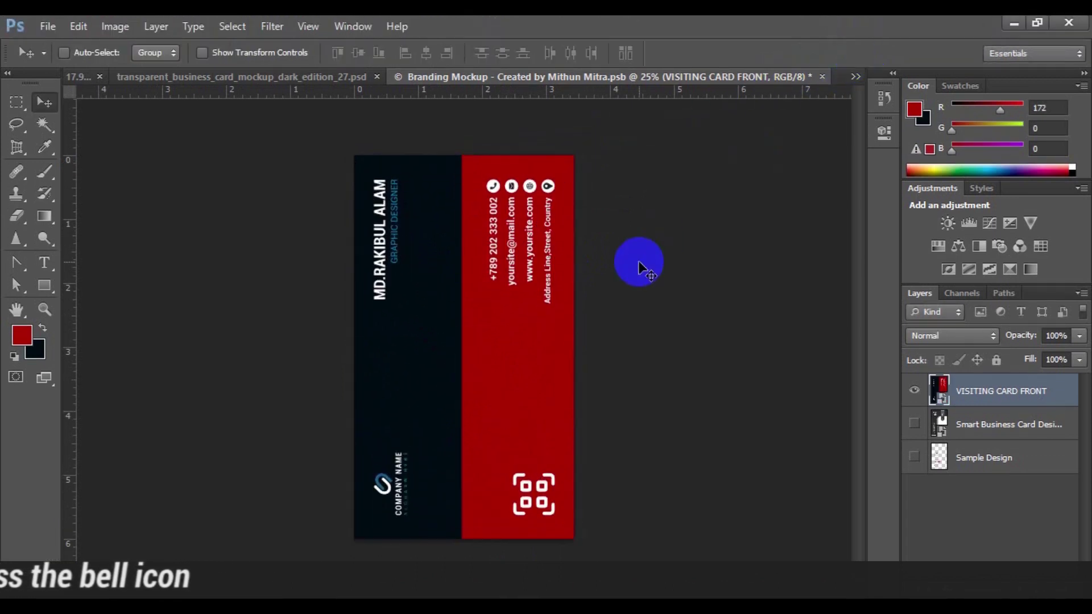
Save the card design document and return to the mockup
left_click(822, 76)
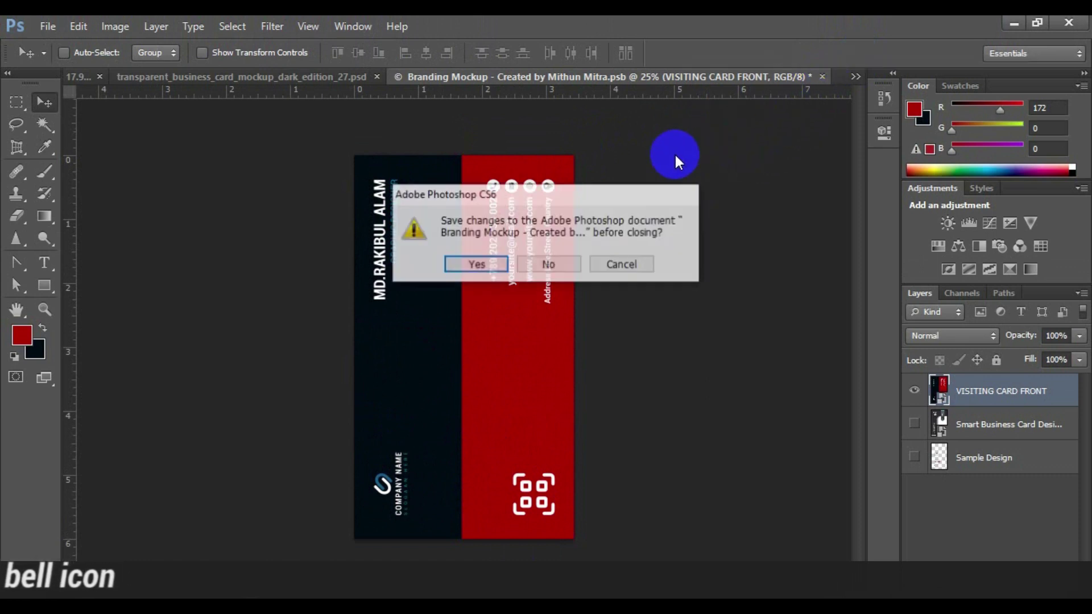
left_click(619, 267)
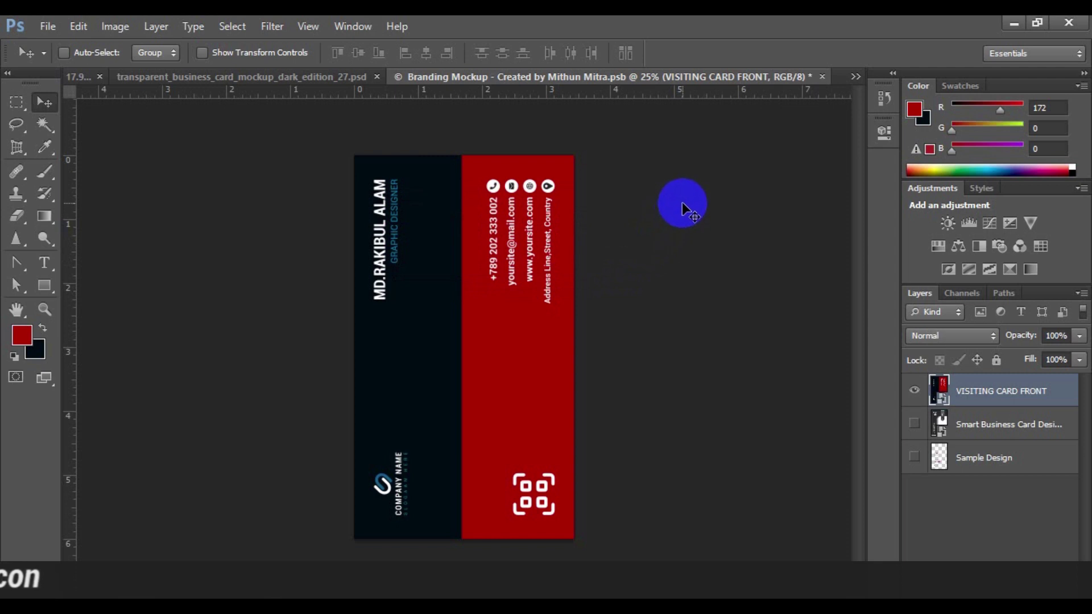
key("ctrl+s")
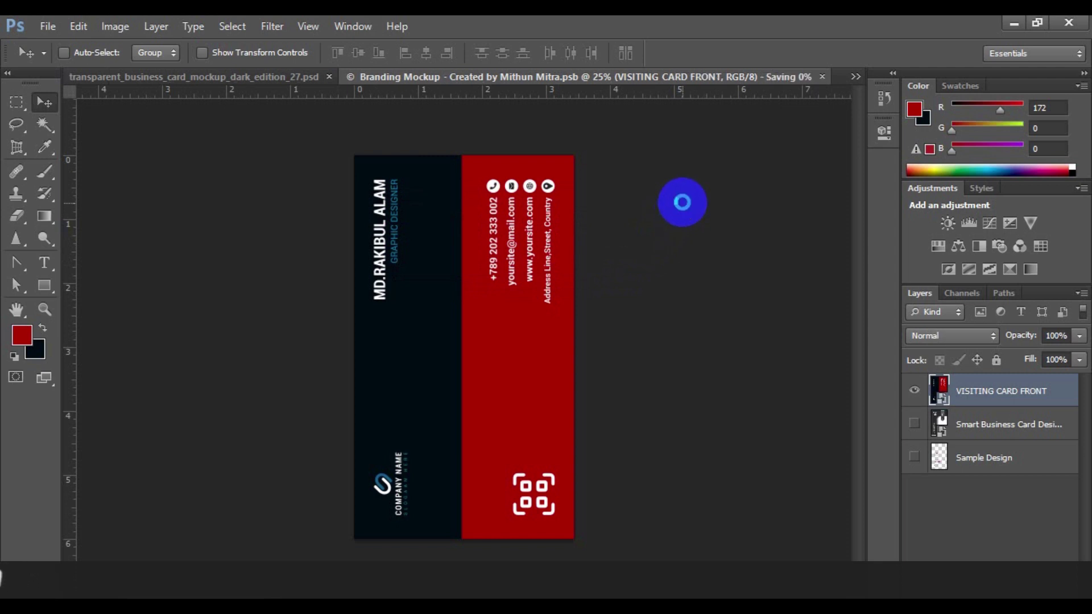
left_click(318, 77)
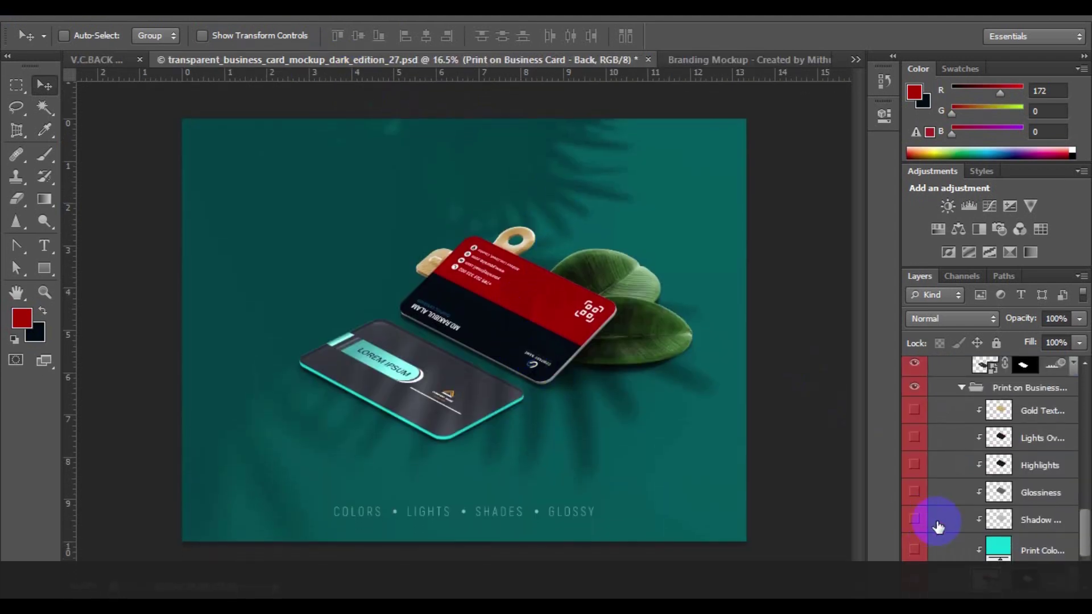
Open the lower card's design smart object, dismissing the save reminder
left_click(960, 388)
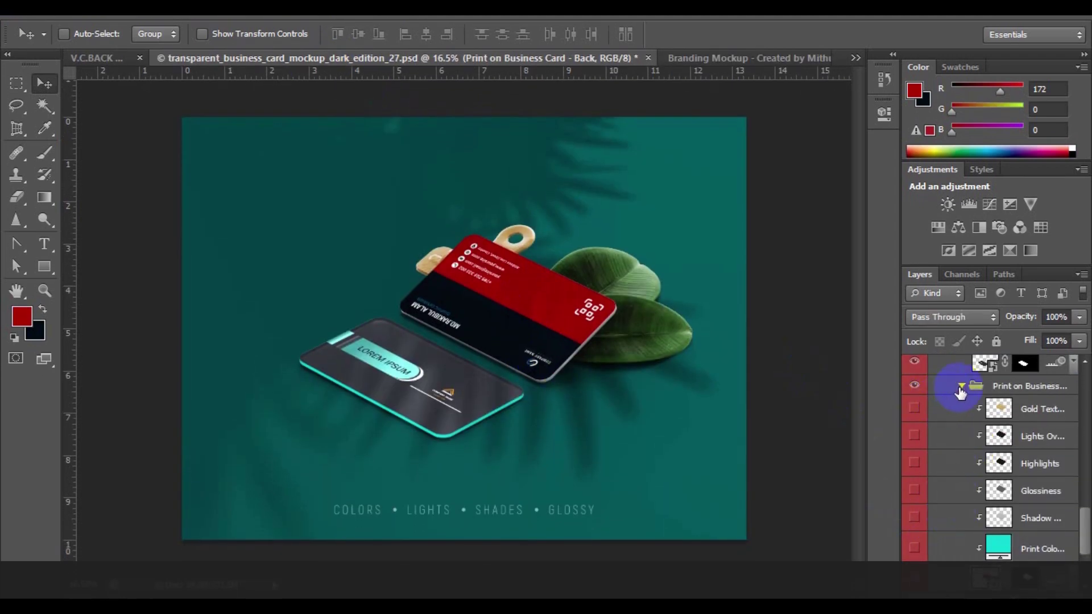
left_click(914, 459)
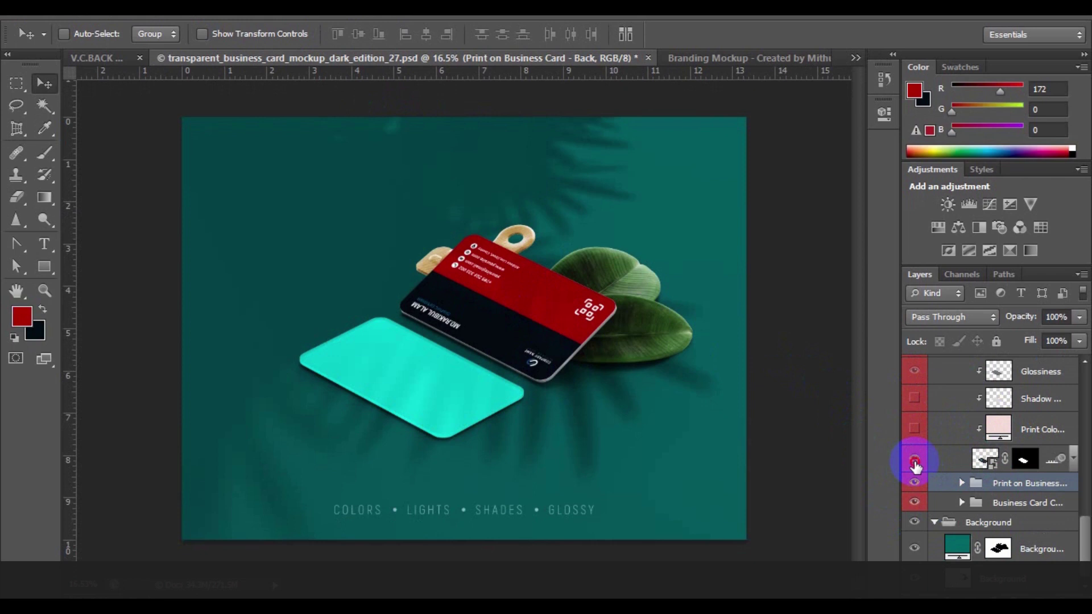
double_click(986, 459)
left_click(646, 291)
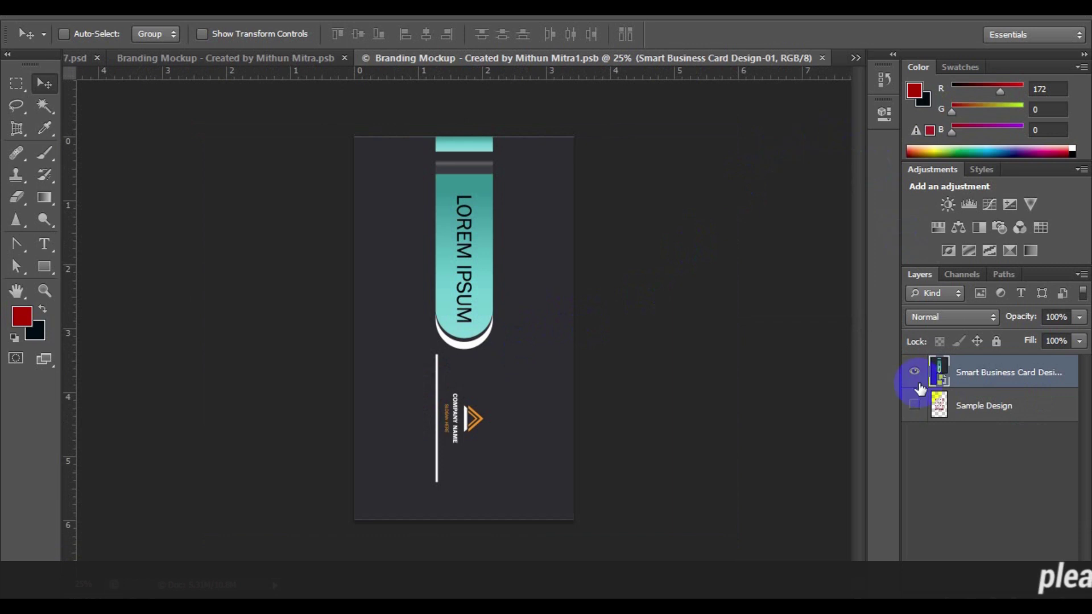
Hide the placeholder card design and drag V.C from the visiting card folder to Photoshop
left_click(914, 372)
left_click(914, 374)
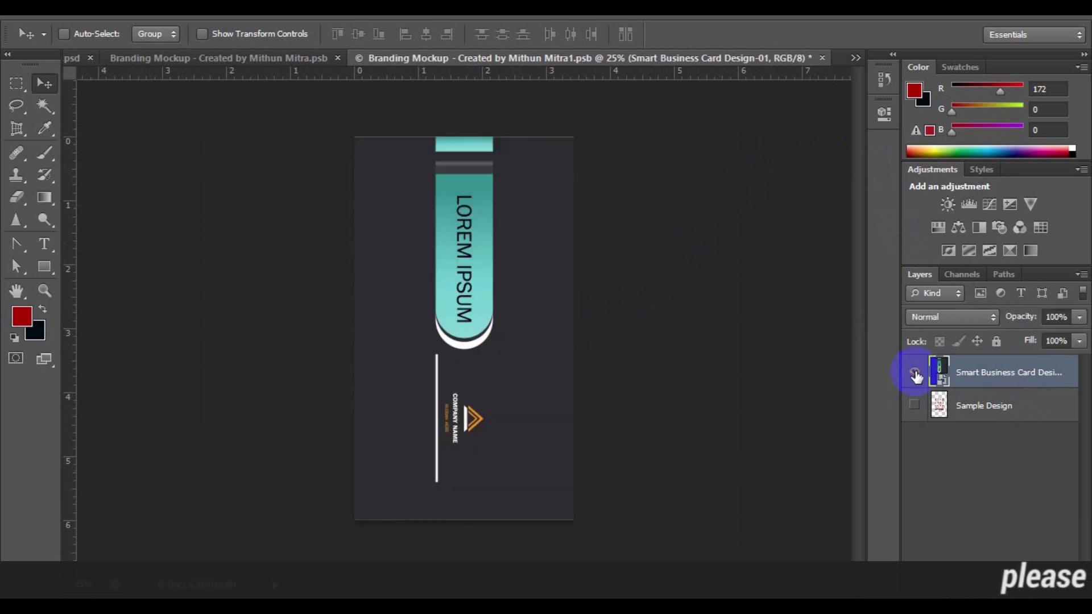
left_click(914, 372)
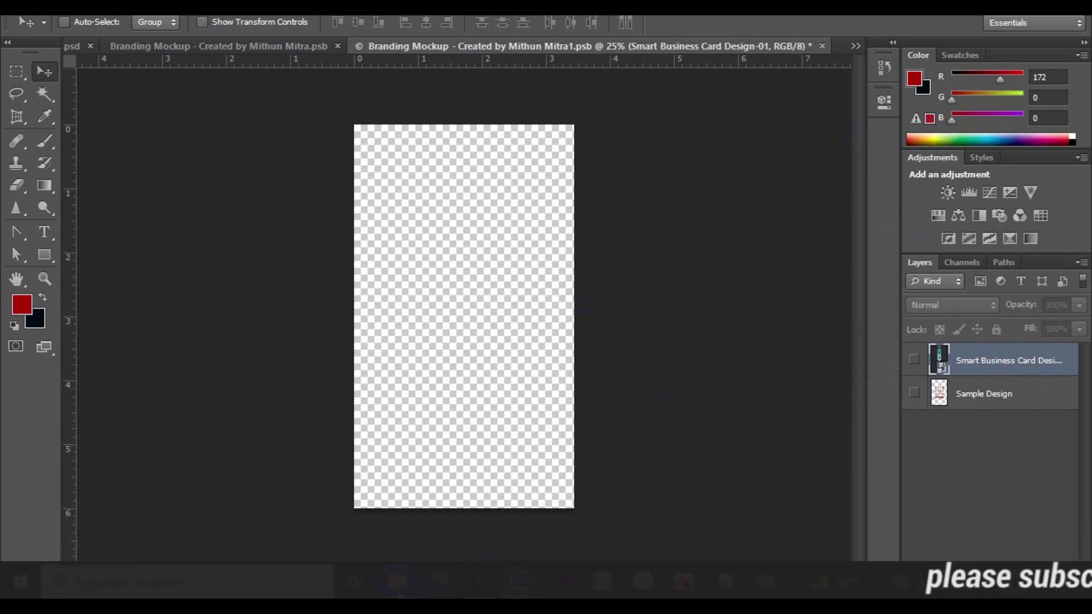
left_click(398, 581)
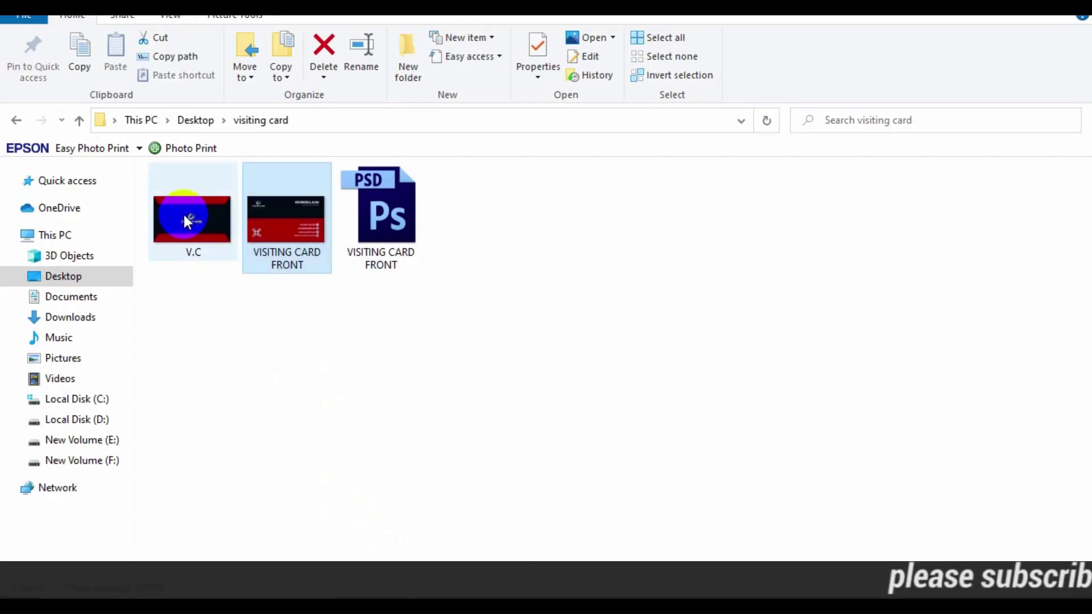
left_click_drag(188, 220, 516, 560)
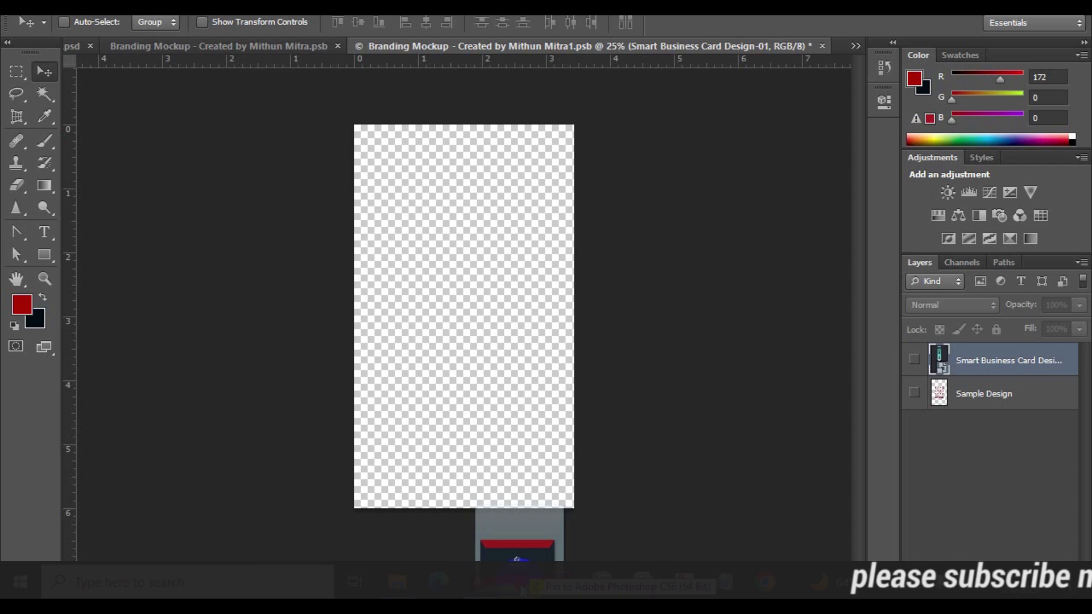
Drop V.C in, rotate it upright and scale to fill, save, and return to the mockup
left_click_drag(516, 560, 463, 287)
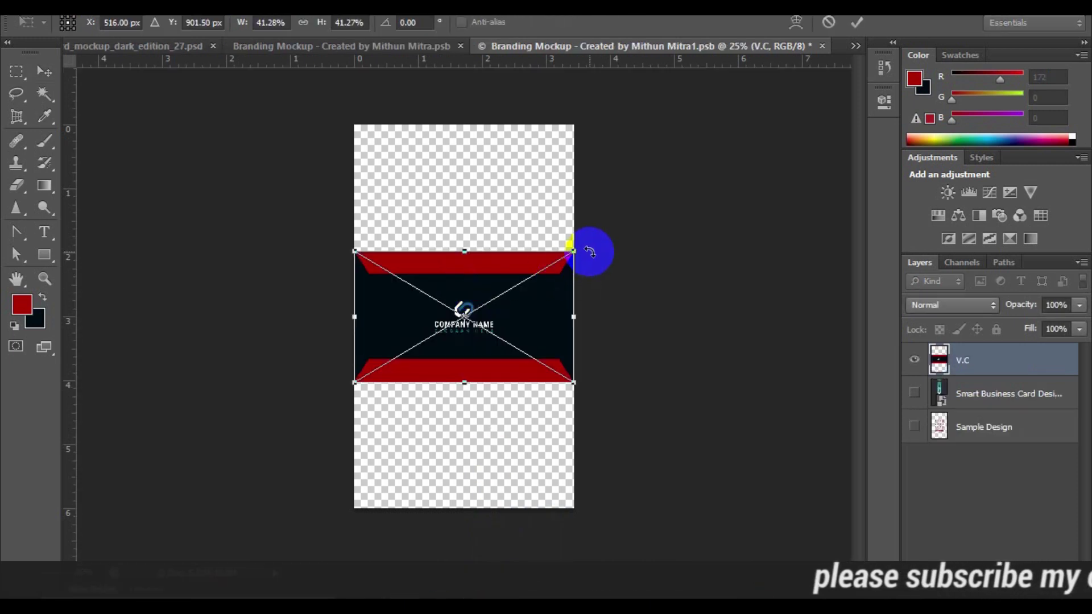
mouse_move(590, 252)
left_mouse_down()
mouse_move(573, 420)
mouse_move(500, 476)
left_mouse_up()
left_click_drag(530, 427, 593, 507)
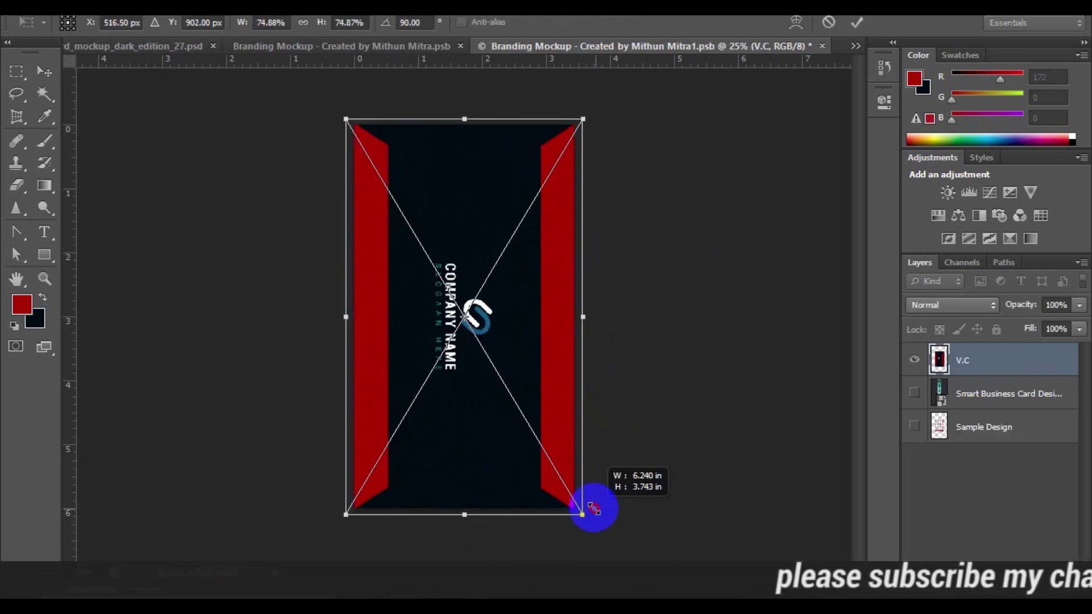
left_click(857, 51)
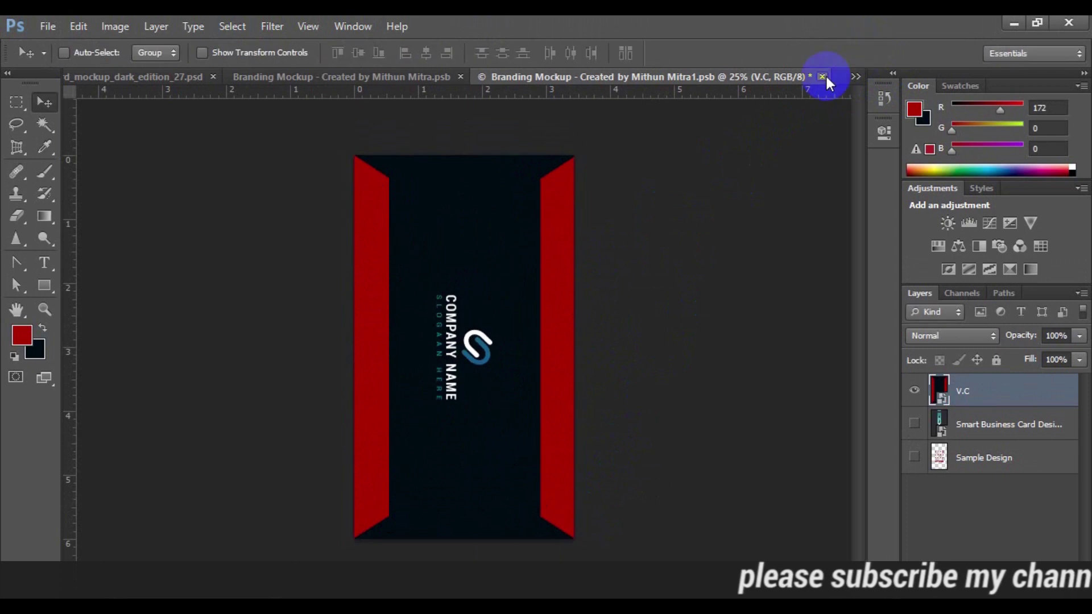
key("ctrl+s")
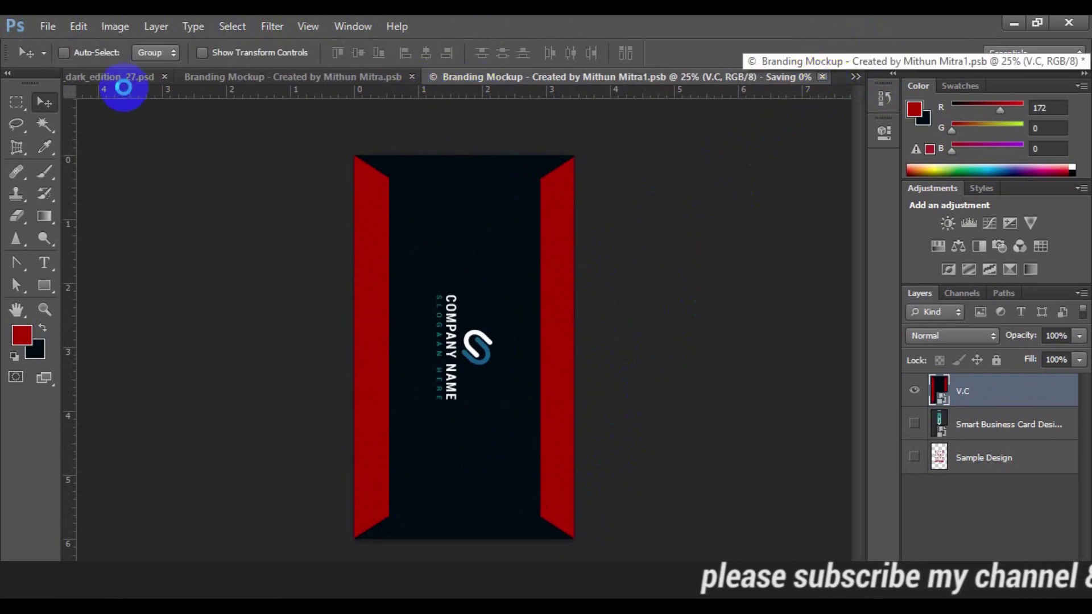
left_click(125, 89)
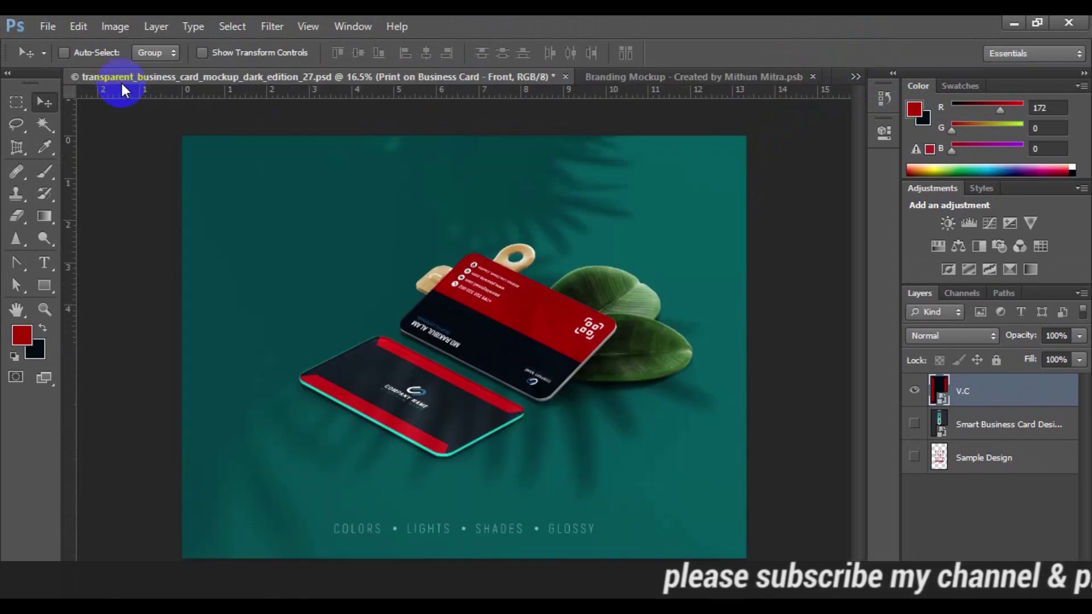
Zoom around the mockup, then switch to the Branding Mockup .psb tab showing the VISITING CARD FRONT design
scroll(453, 425, "up", 1)
scroll(453, 449, "up", 2)
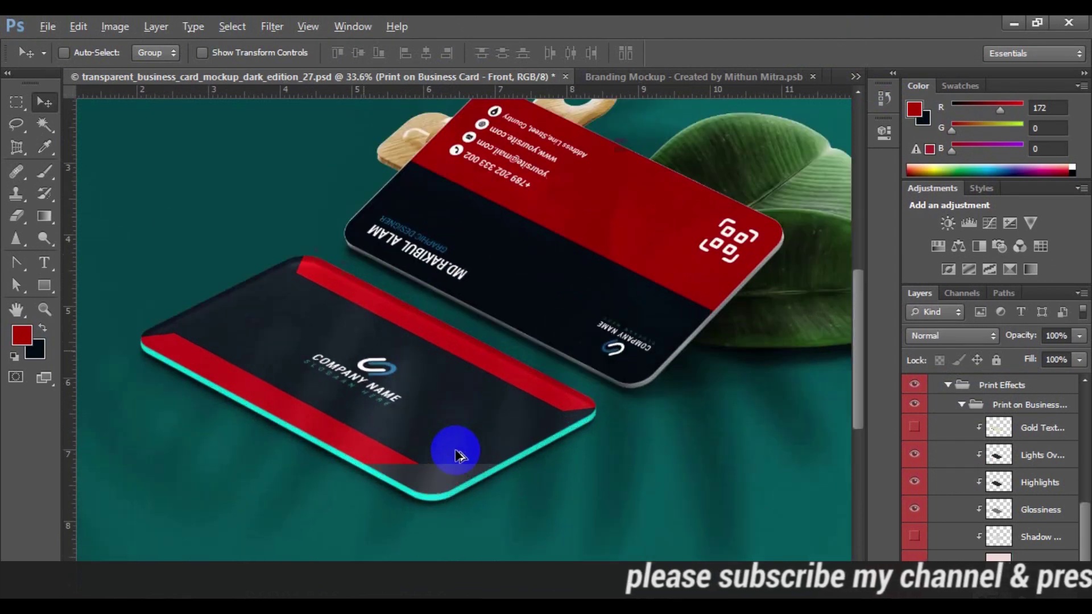
scroll(506, 387, "up", 2)
scroll(506, 391, "down", 3)
scroll(520, 377, "down", 1)
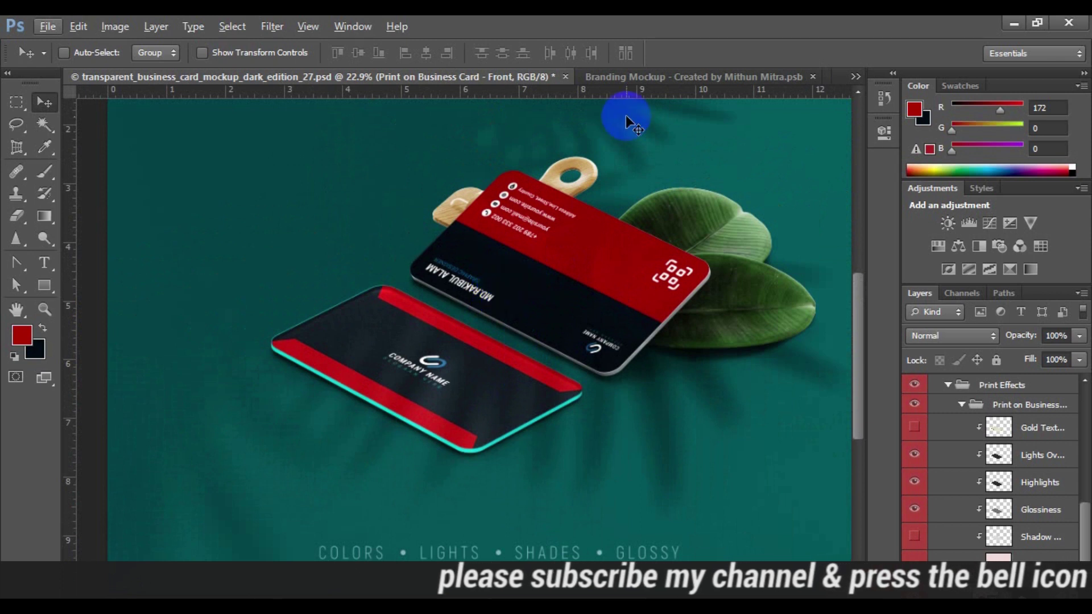
left_click(654, 76)
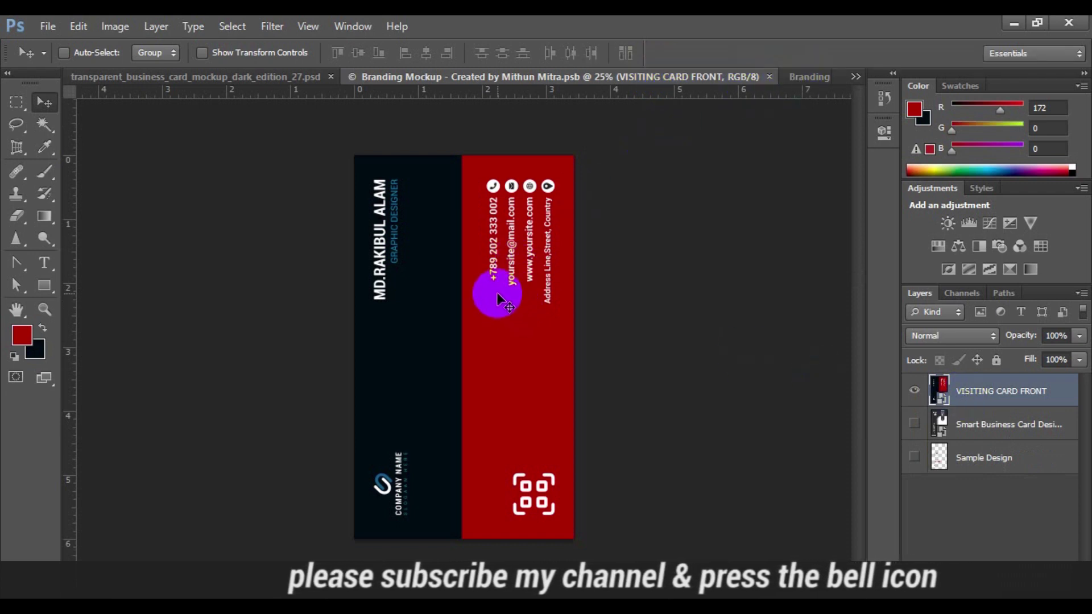
Rotate the VISITING CARD FRONT design 180° and return to the teal business-card mockup
key("ctrl+t")
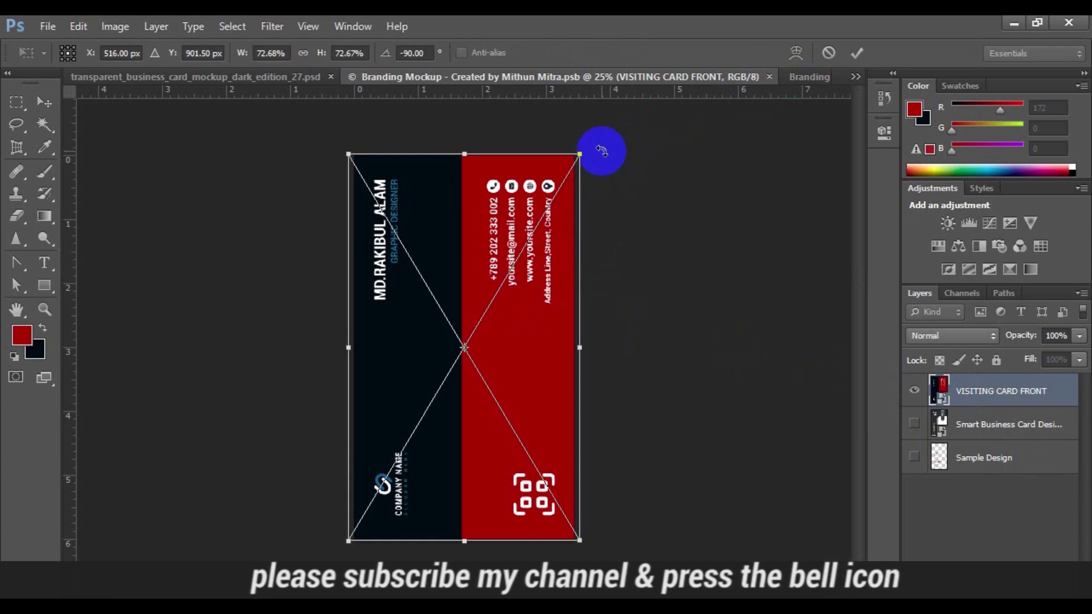
left_click_drag(602, 151, 329, 540)
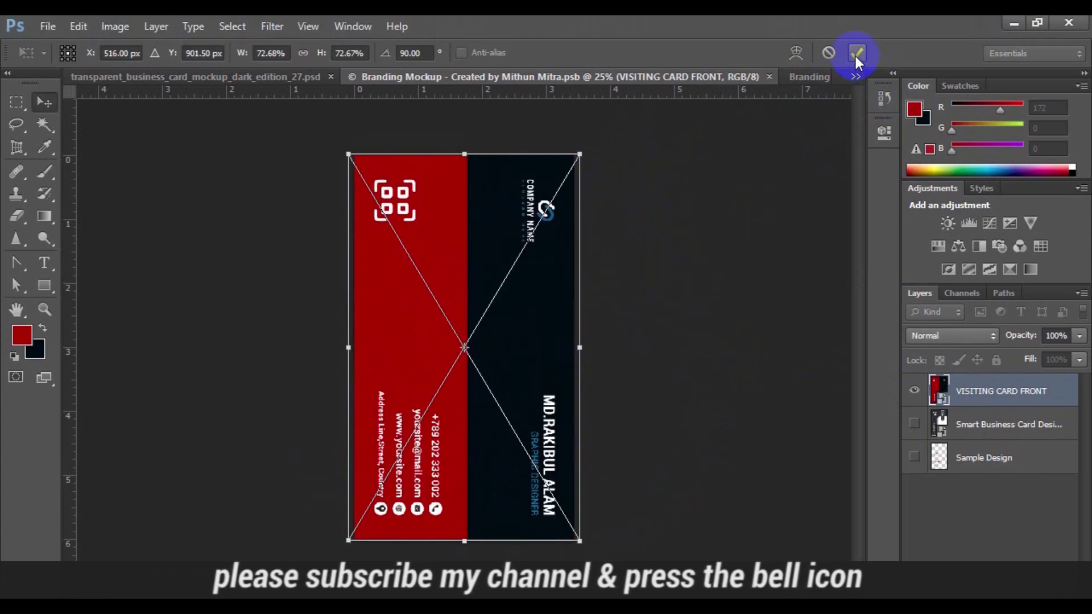
left_click(856, 53)
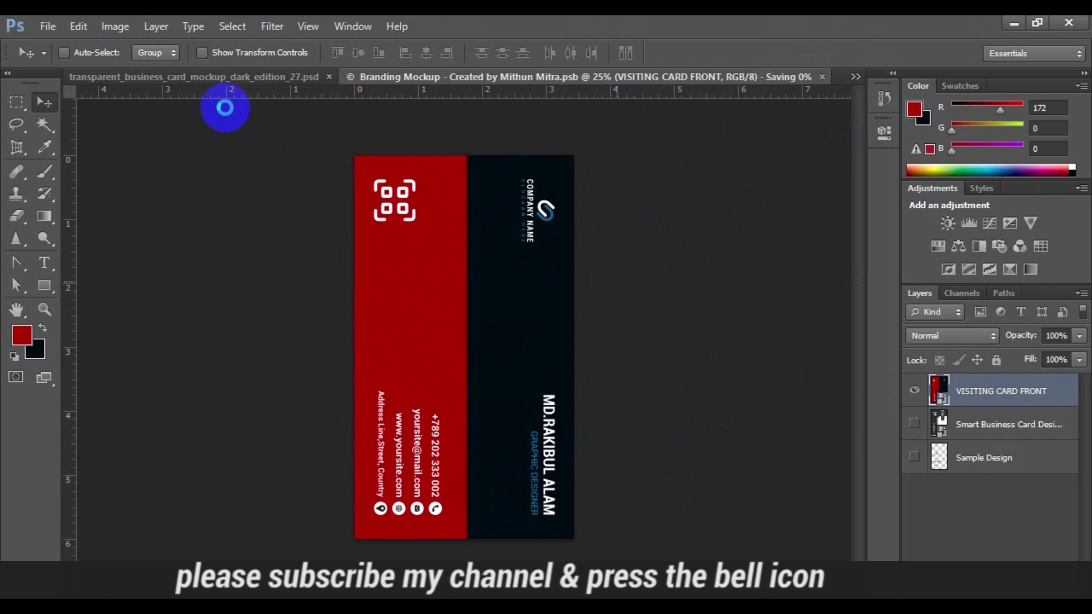
left_click(162, 78)
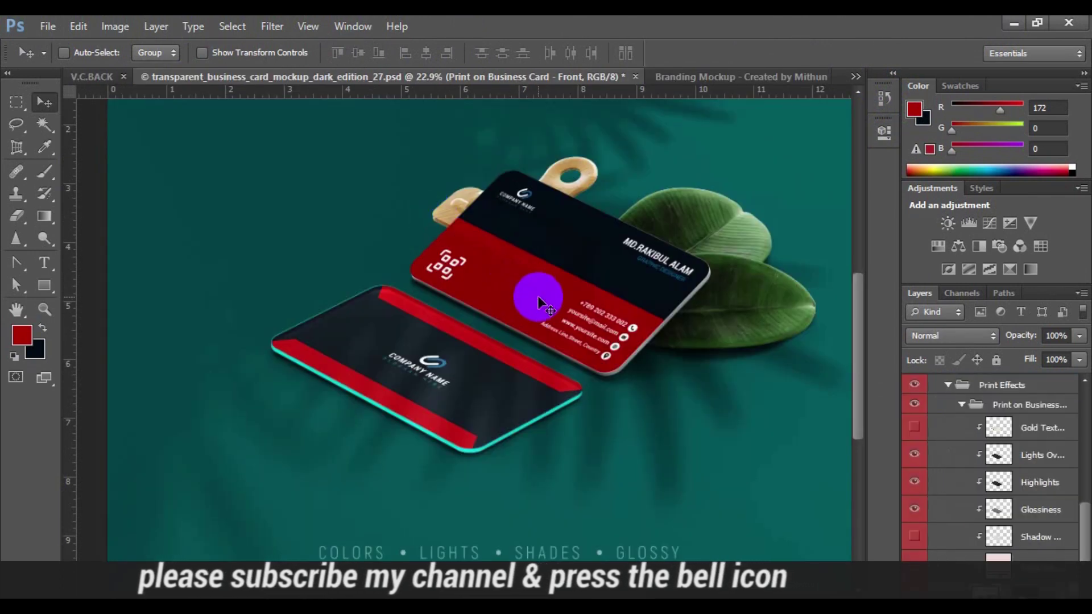
scroll(537, 296, "up", 2)
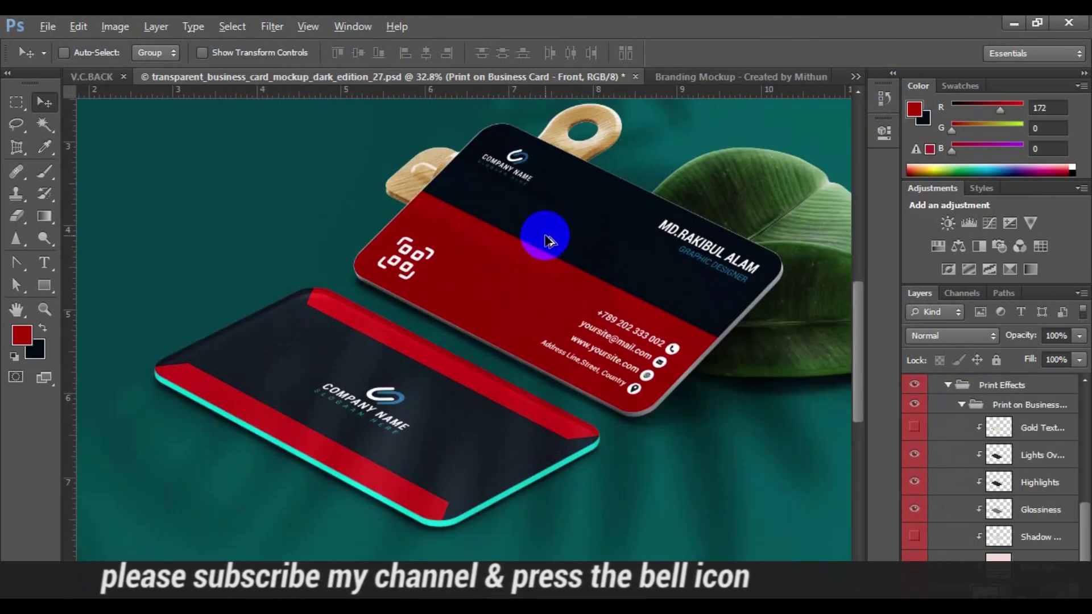
scroll(665, 228, "up", 1)
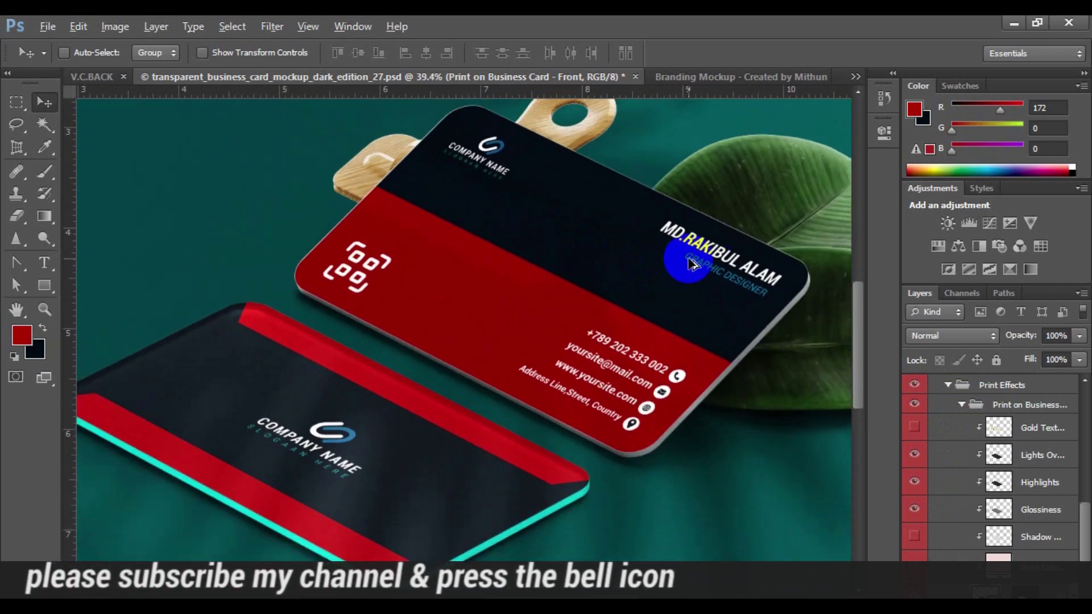
scroll(691, 264, "down", 1)
scroll(691, 264, "down", 1)
scroll(677, 293, "down", 1)
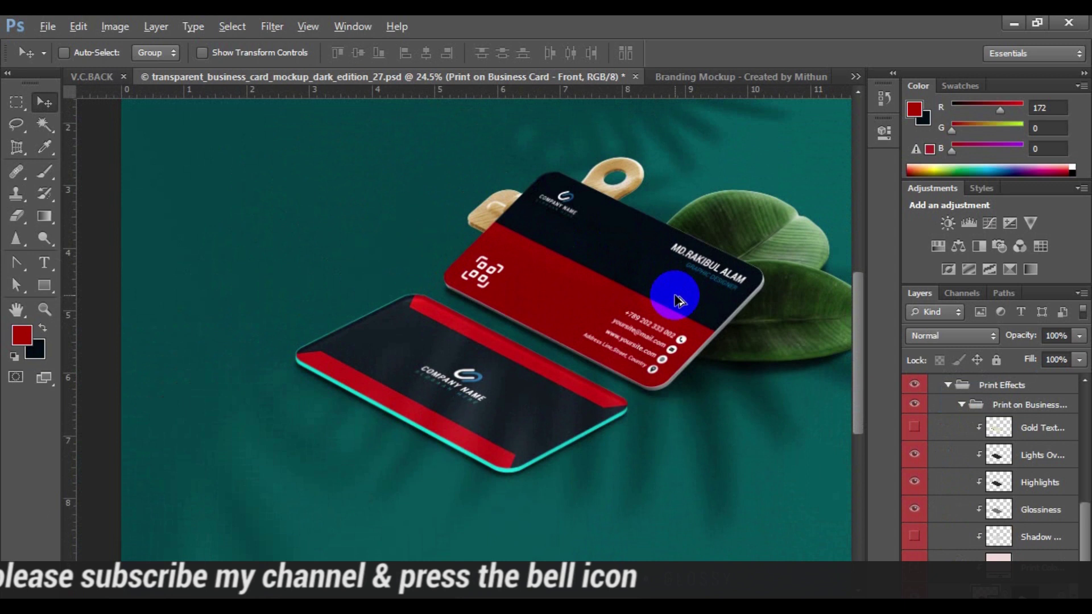
scroll(438, 438, "up", 2)
scroll(463, 403, "down", 1)
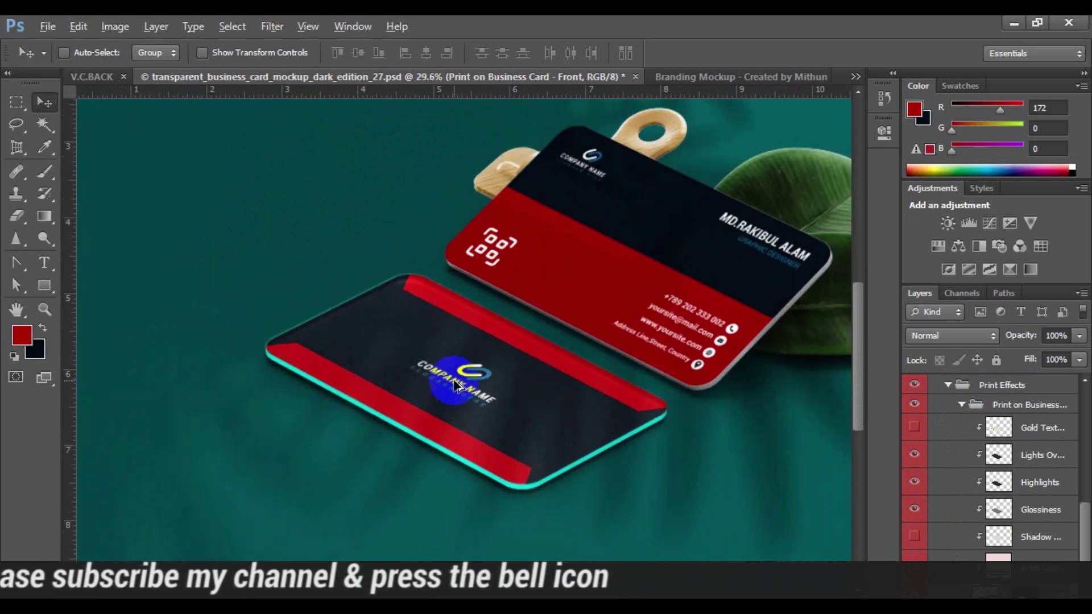
left_click(91, 76)
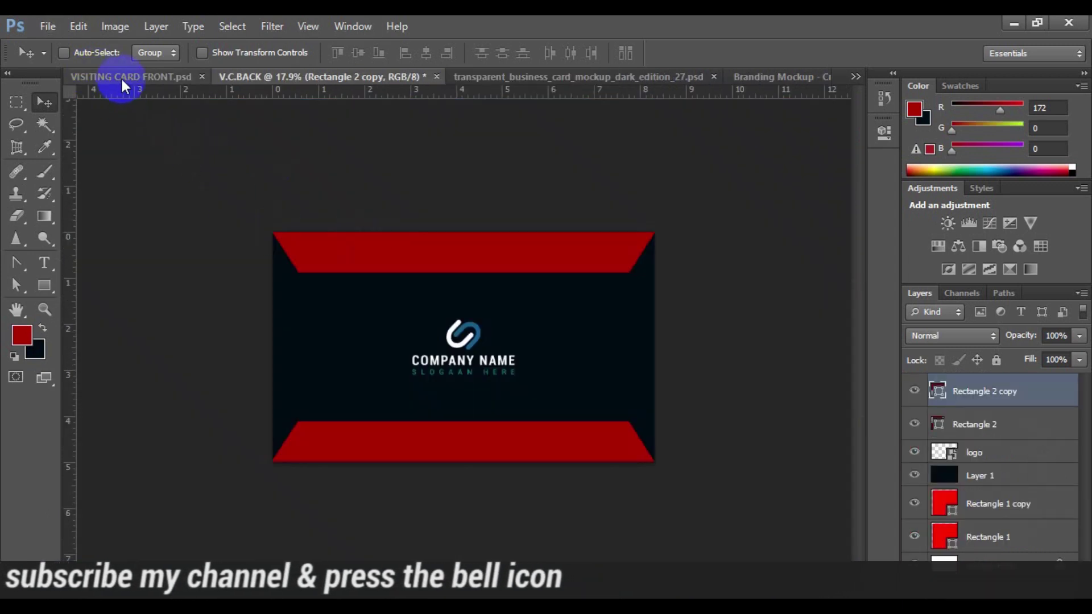
left_click(121, 77)
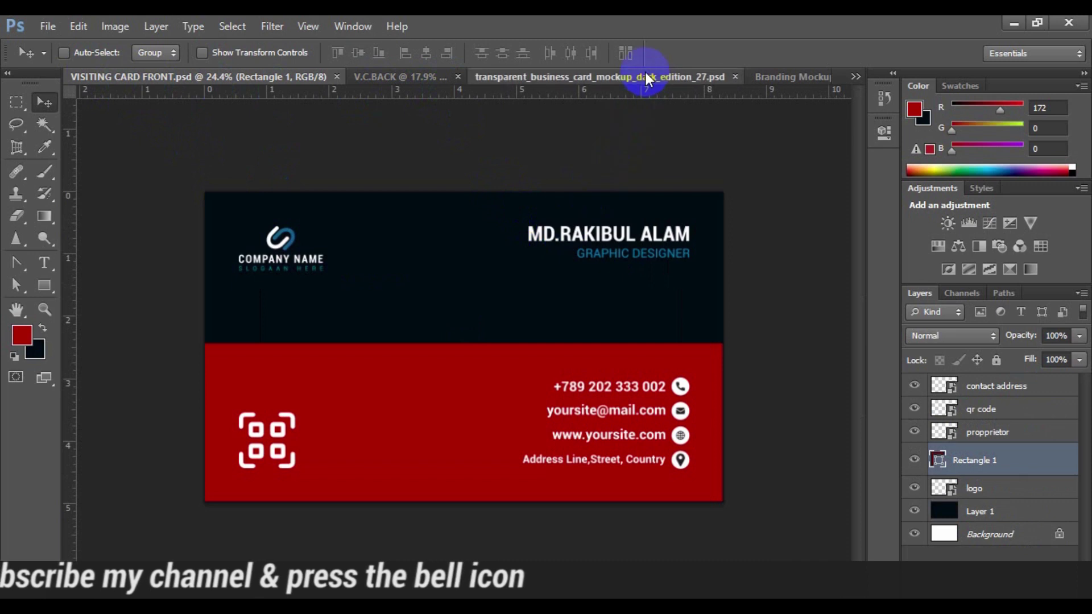
left_click(646, 76)
left_click_drag(595, 251, 451, 292)
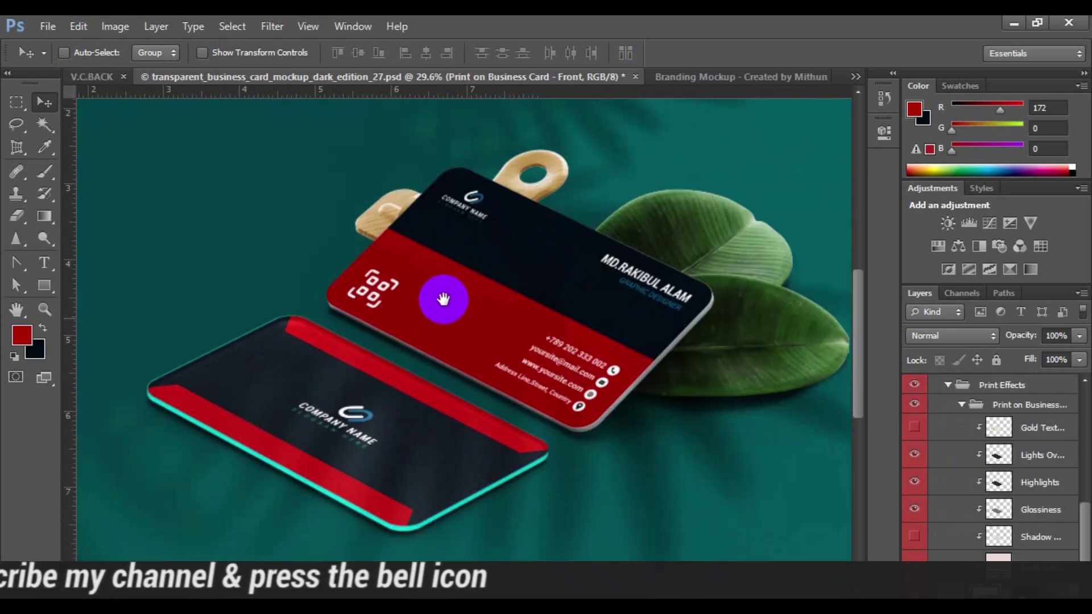
scroll(443, 293, "down", 2)
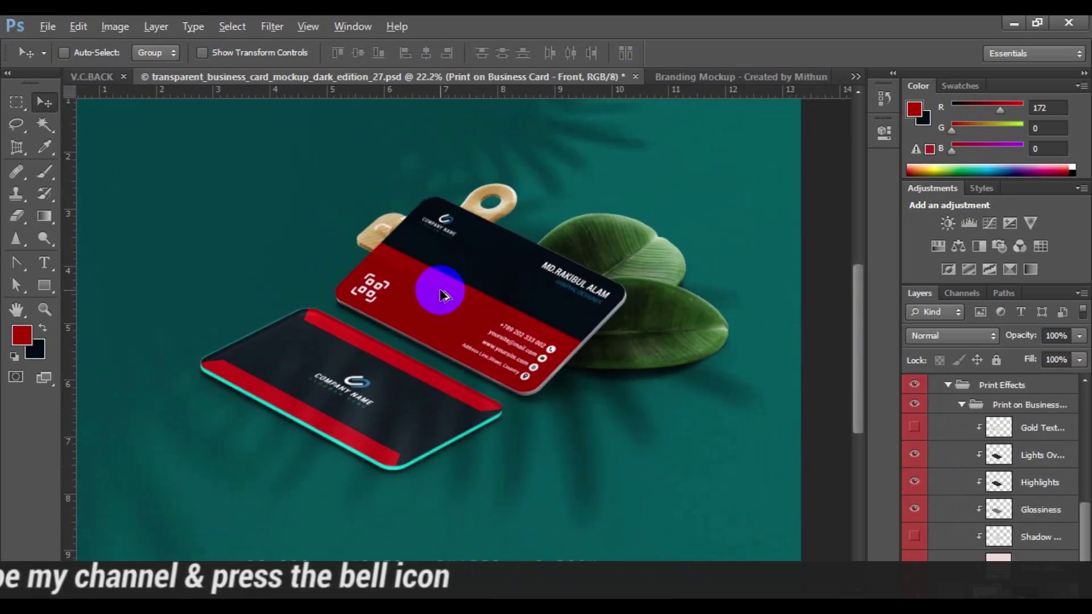
scroll(443, 295, "down", 2)
scroll(455, 370, "up", 1)
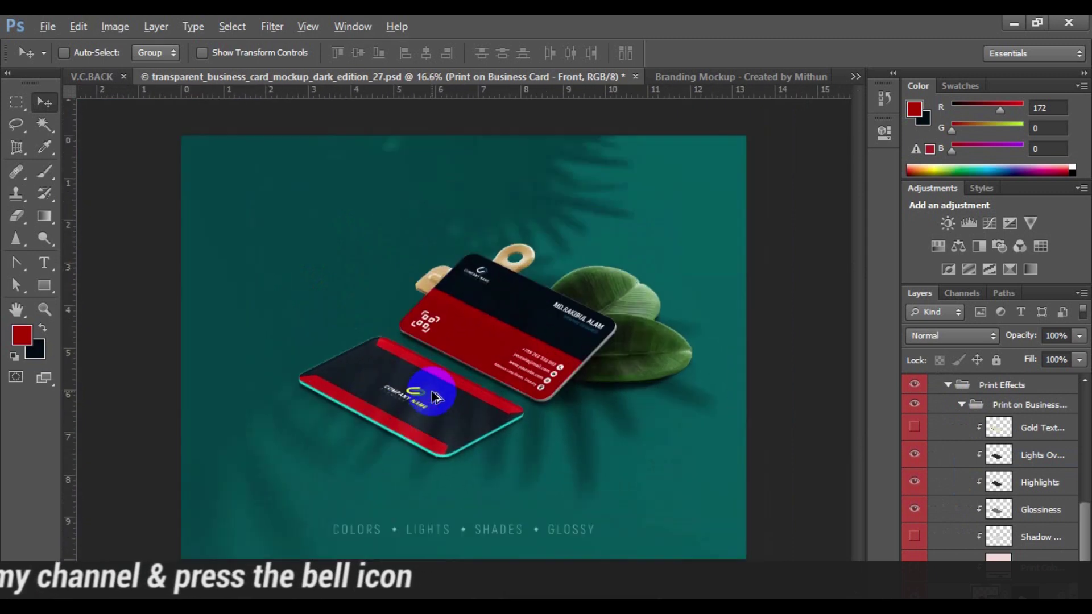
scroll(402, 434, "up", 1)
scroll(401, 433, "up", 1)
scroll(432, 416, "up", 2)
scroll(435, 410, "down", 2)
scroll(592, 284, "up", 1)
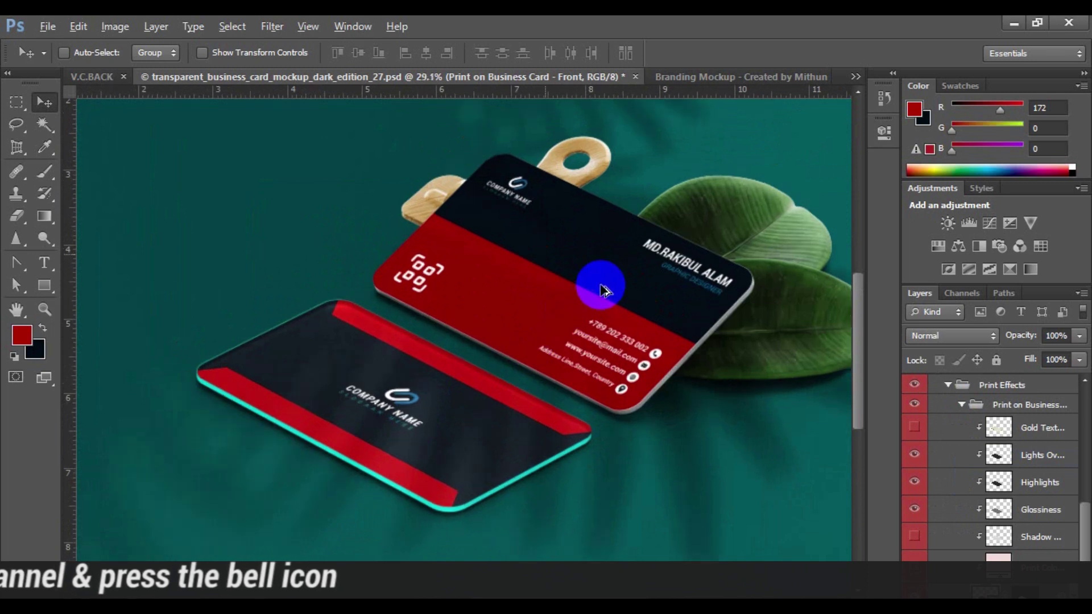
scroll(603, 289, "up", 2)
scroll(604, 290, "down", 1)
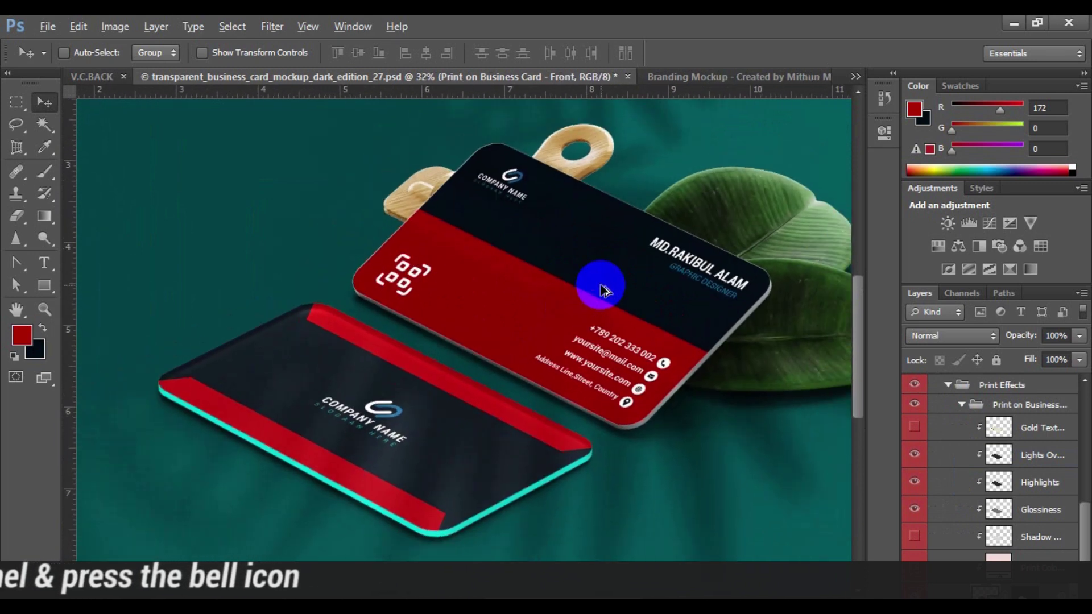
scroll(438, 361, "down", 1)
scroll(438, 360, "down", 1)
scroll(446, 361, "down", 1)
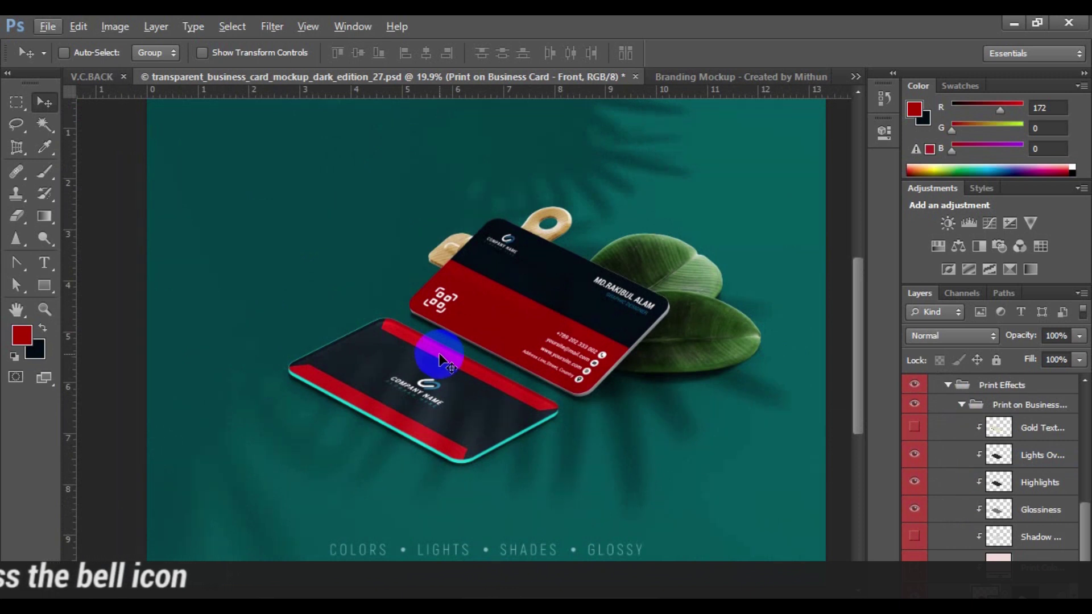
scroll(430, 401, "up", 2)
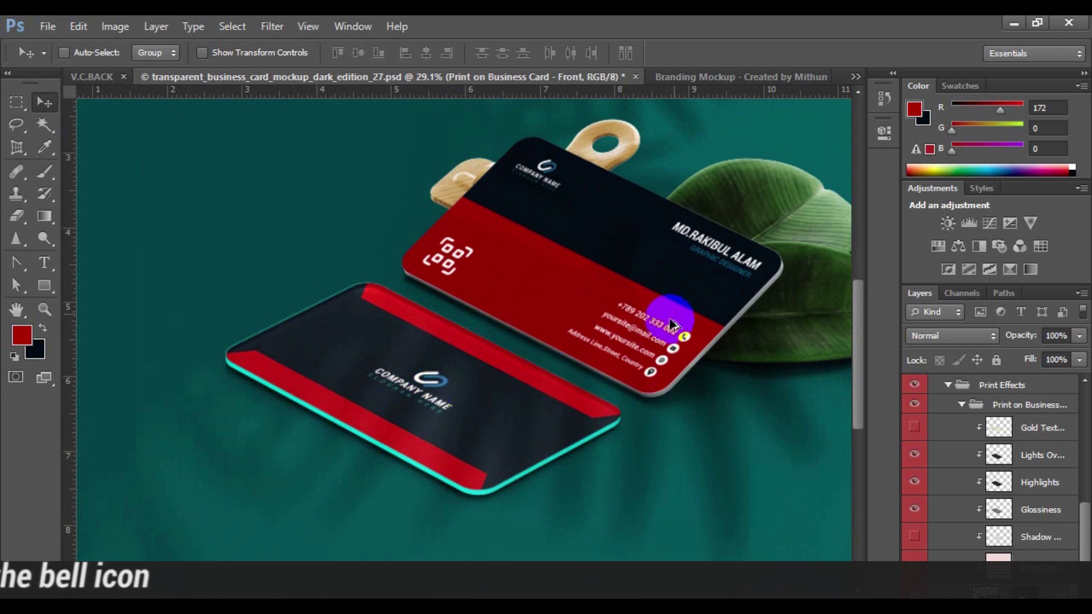
scroll(722, 253, "up", 1)
scroll(723, 253, "down", 1)
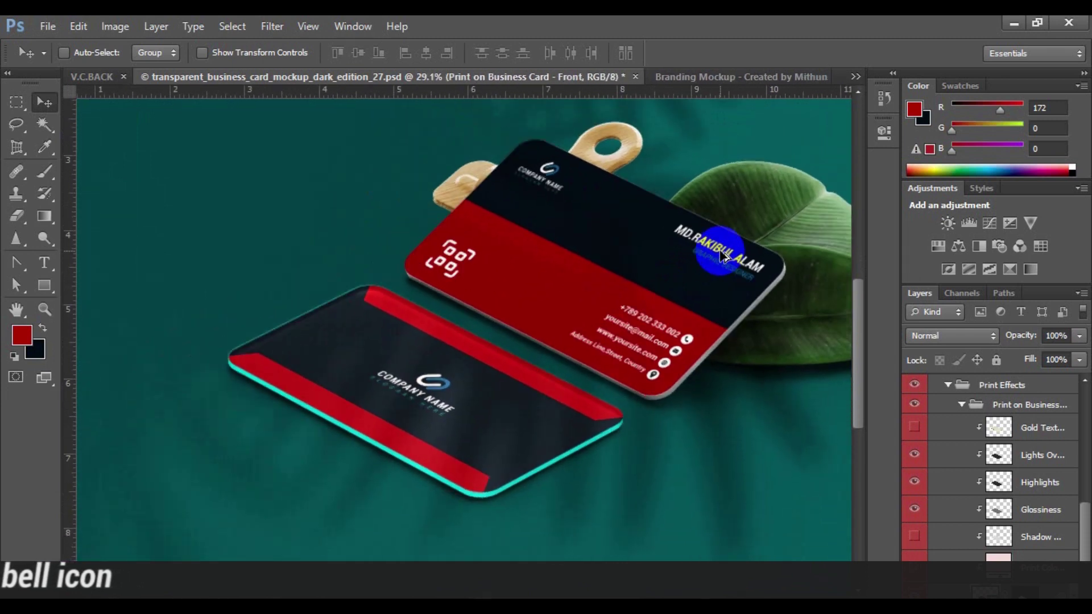
scroll(722, 253, "down", 1)
scroll(722, 253, "down", 1)
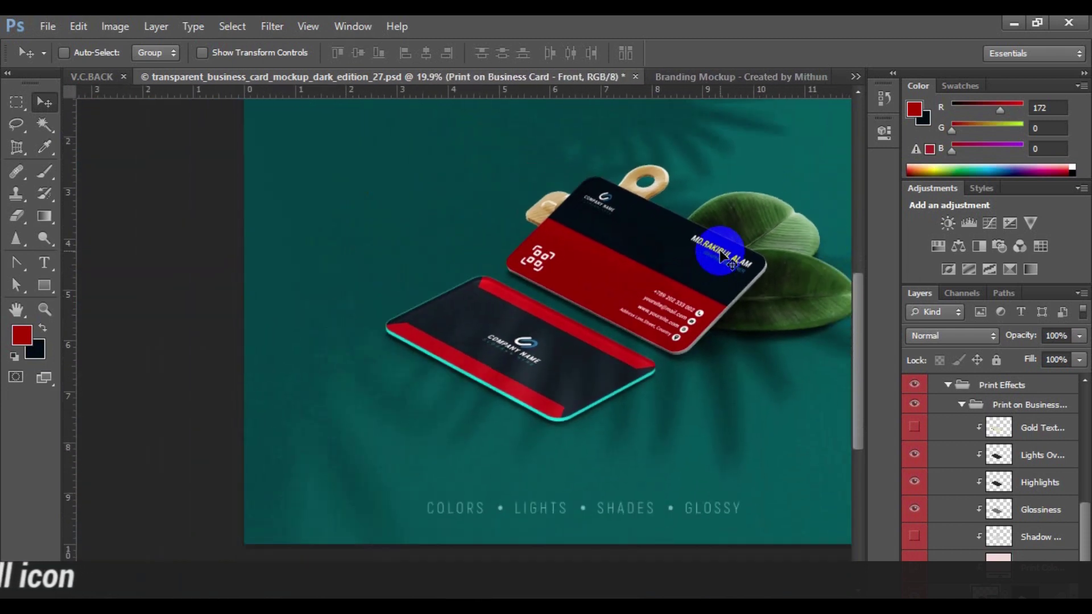
scroll(723, 253, "down", 1)
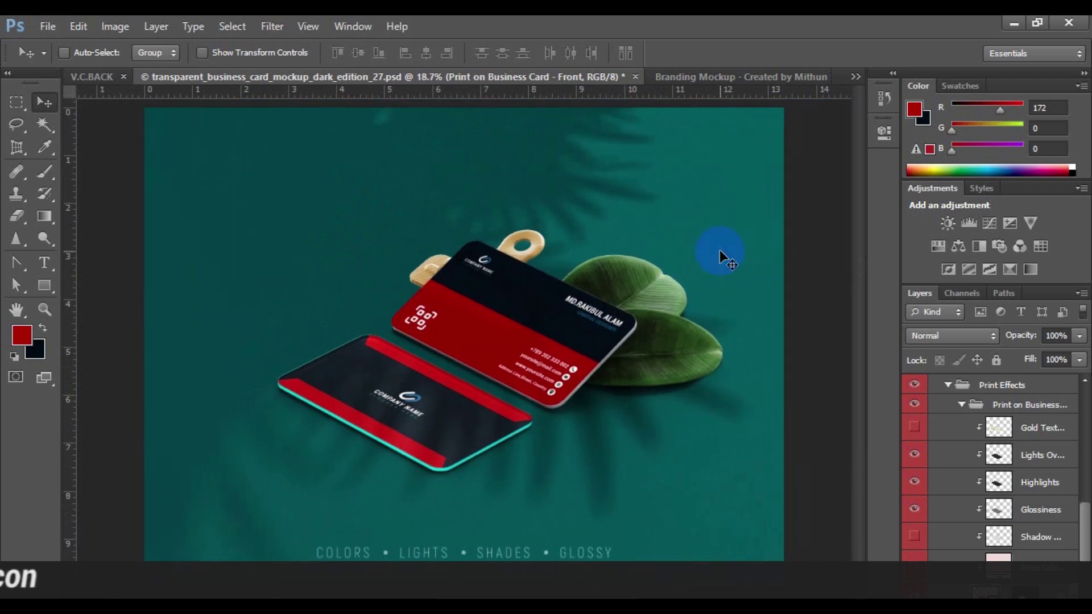